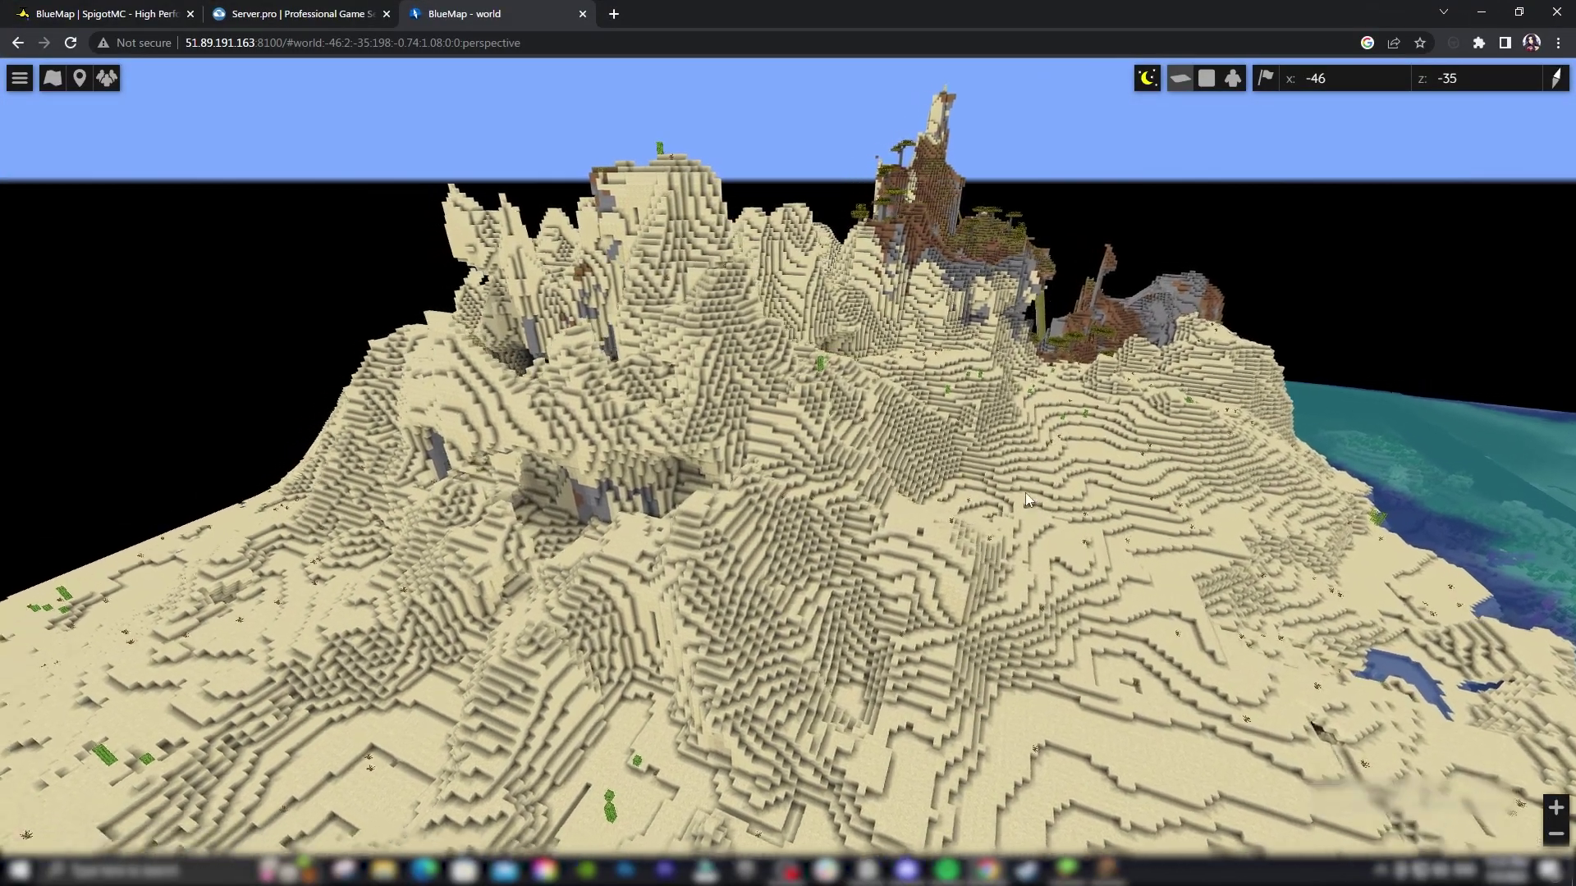
- Orbit and zoom the 3D map around the desert peaks and toward the mesa
drag(1026, 492, 865, 481)
scroll(865, 481, up, 3)
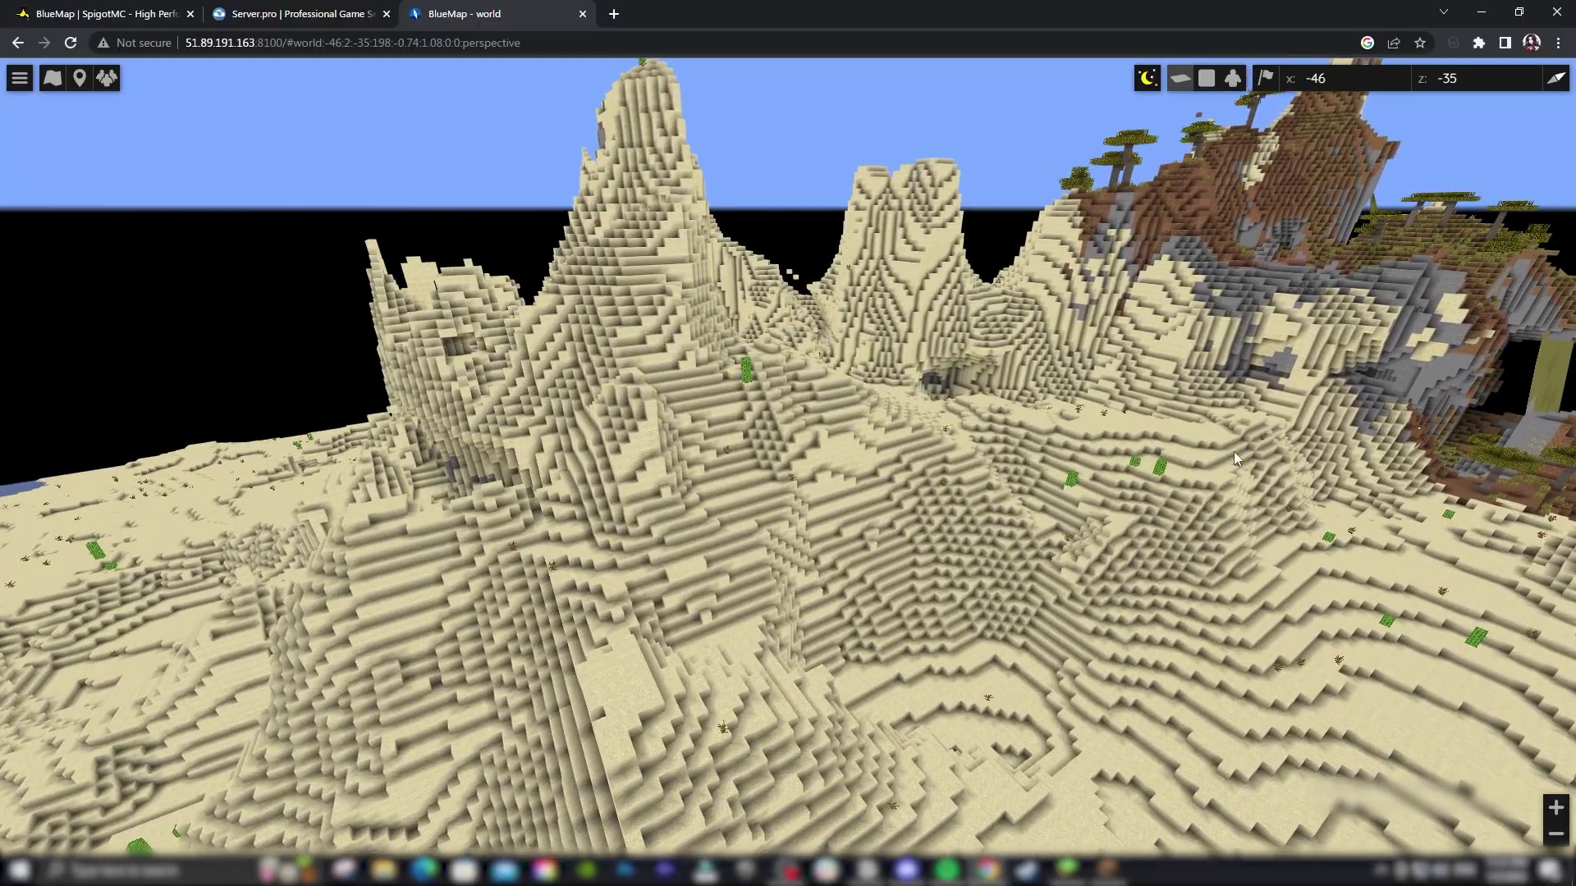
drag(1234, 452, 1004, 446)
scroll(965, 517, down, 10)
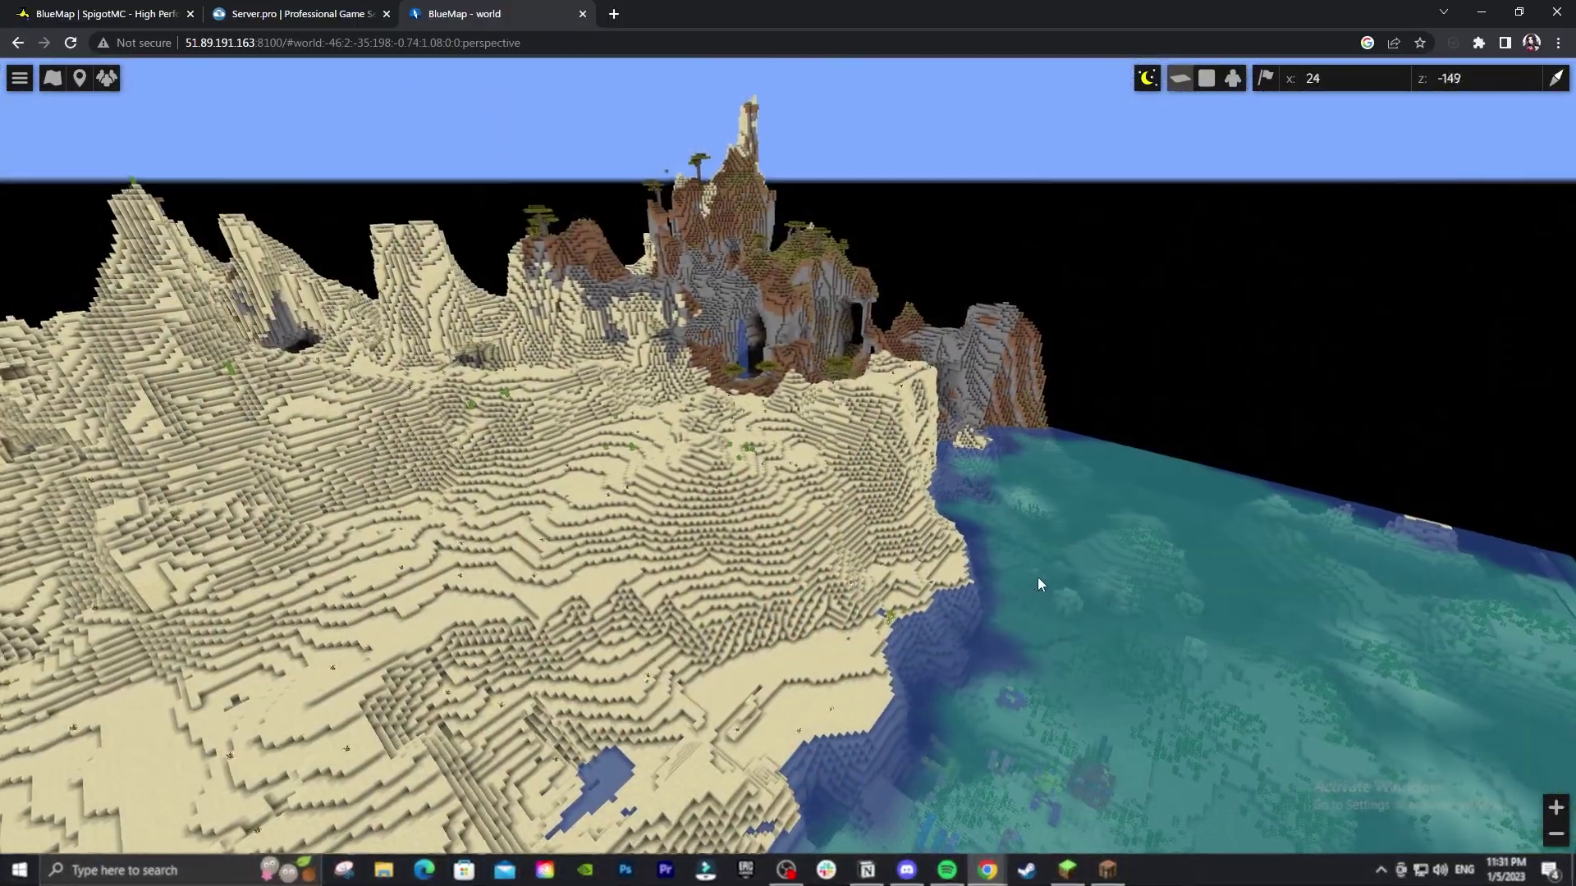
drag(1037, 585, 1248, 595)
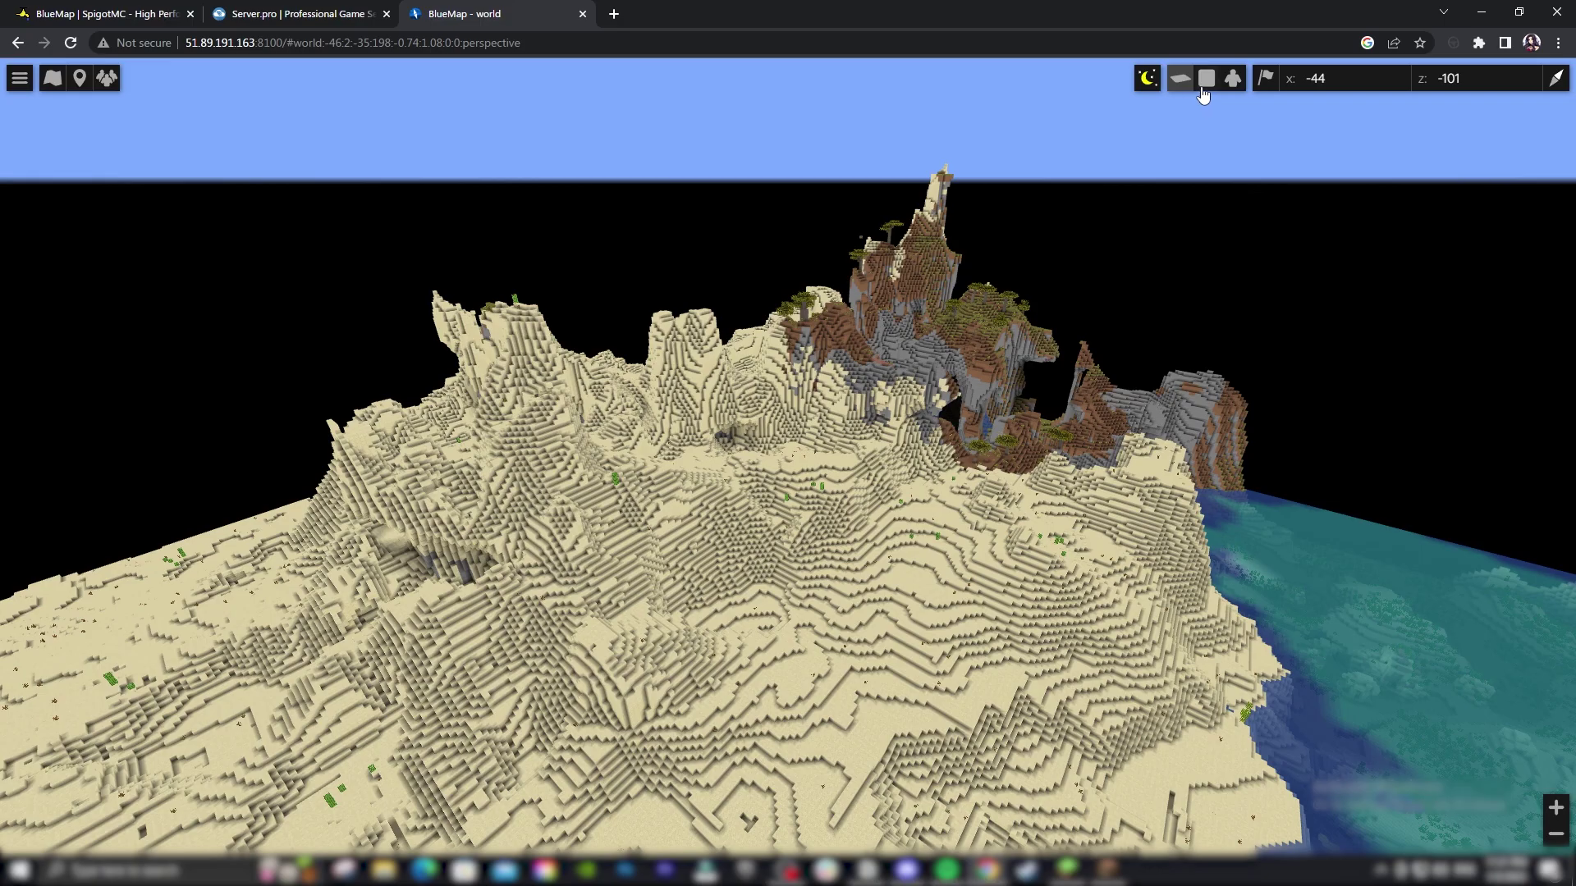
- Try the flat top-down view and return to perspective, then toggle lighting to day and back to night
click(1203, 82)
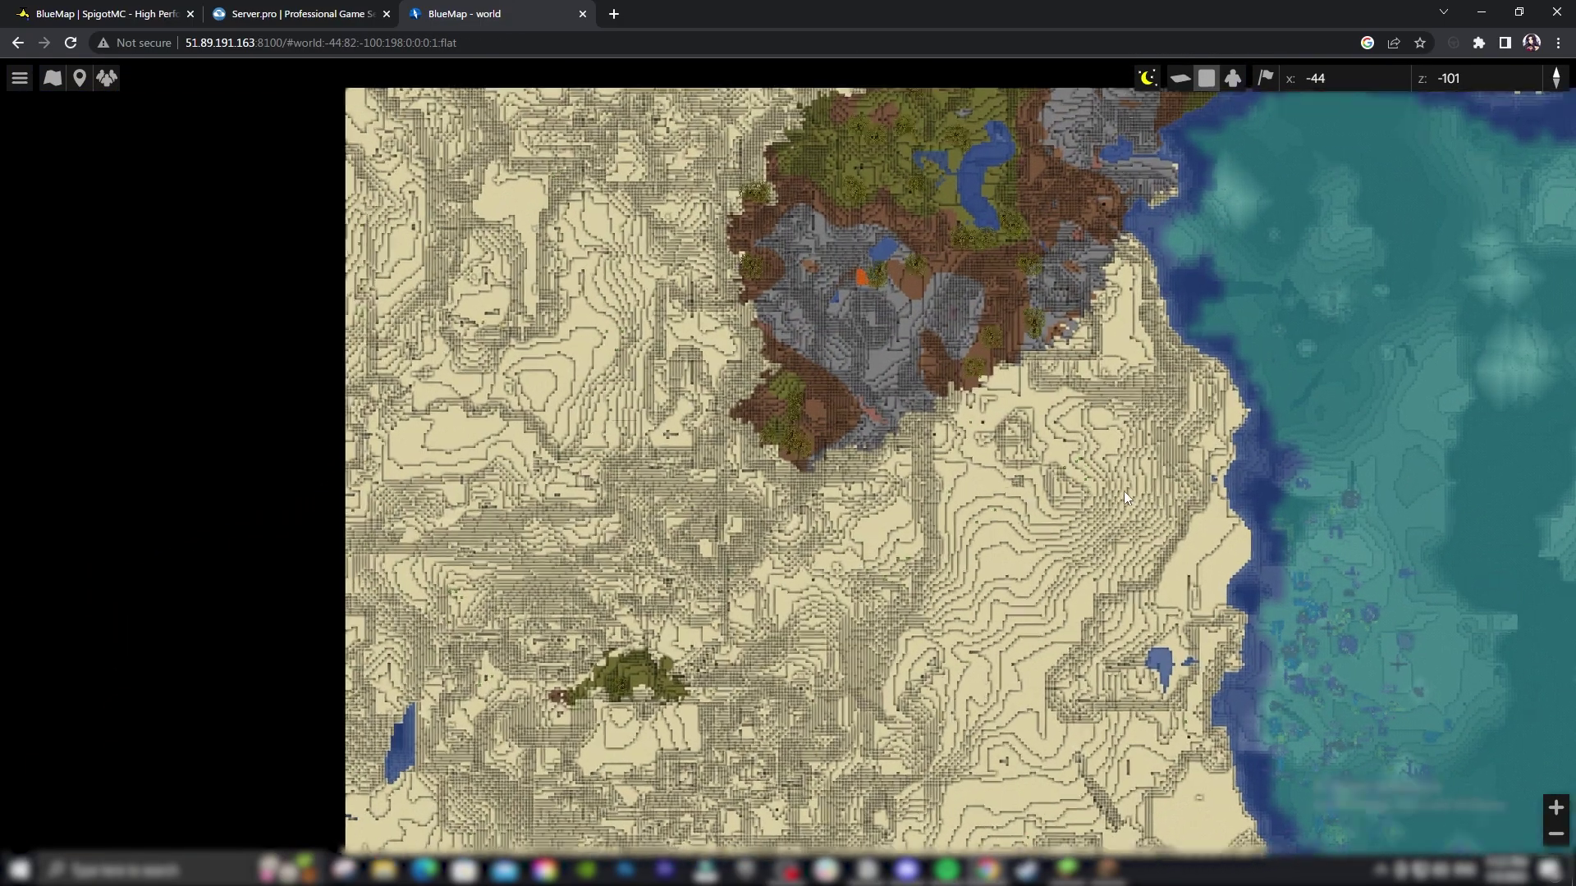
click(1179, 78)
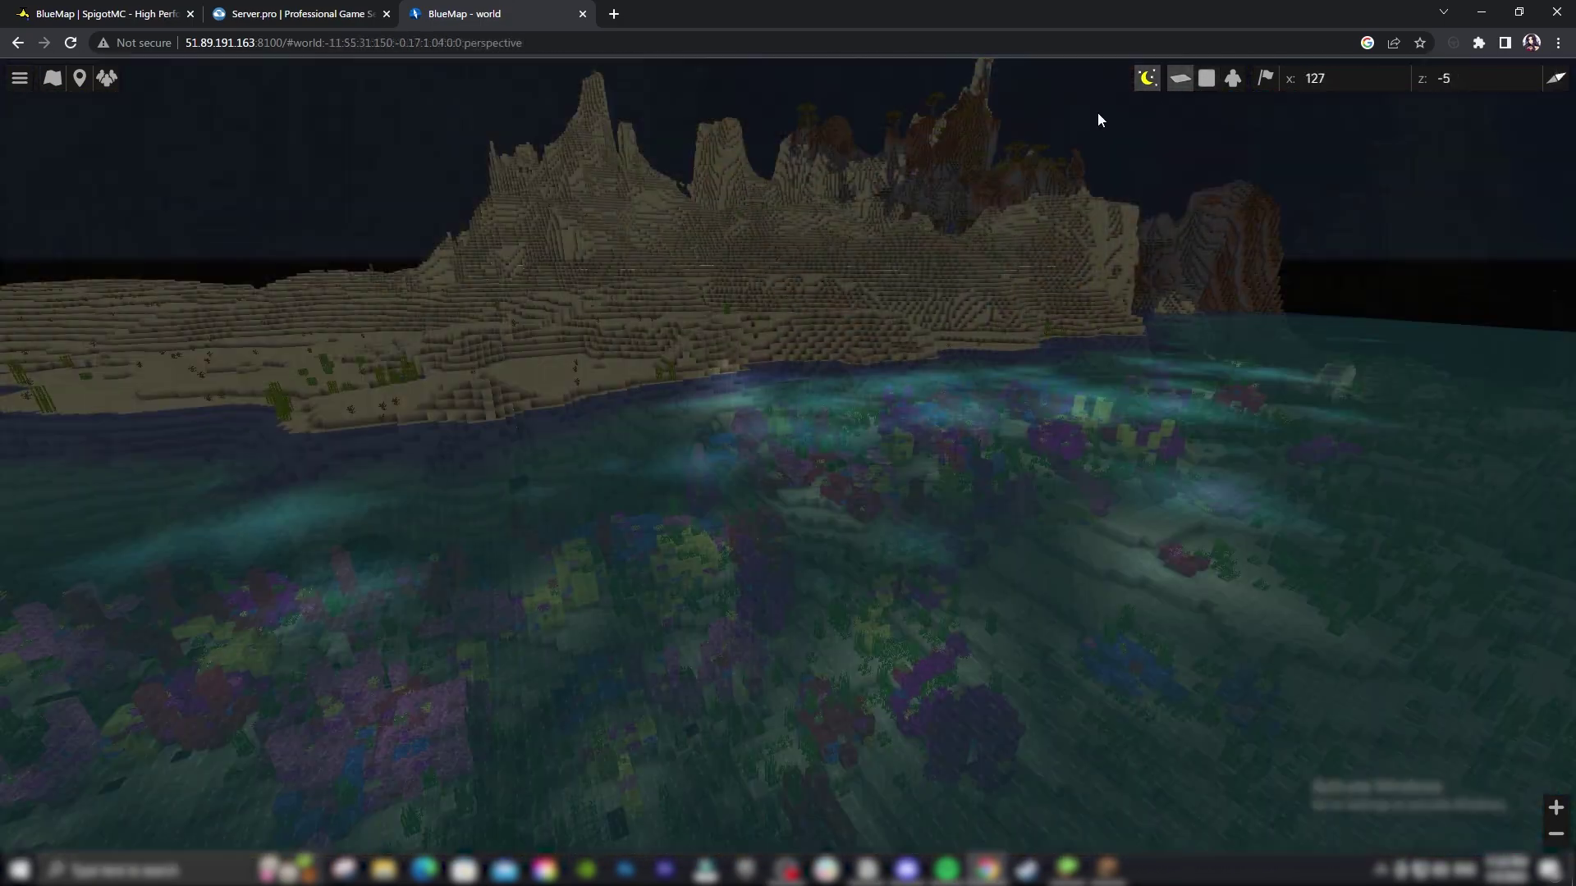
click(1147, 80)
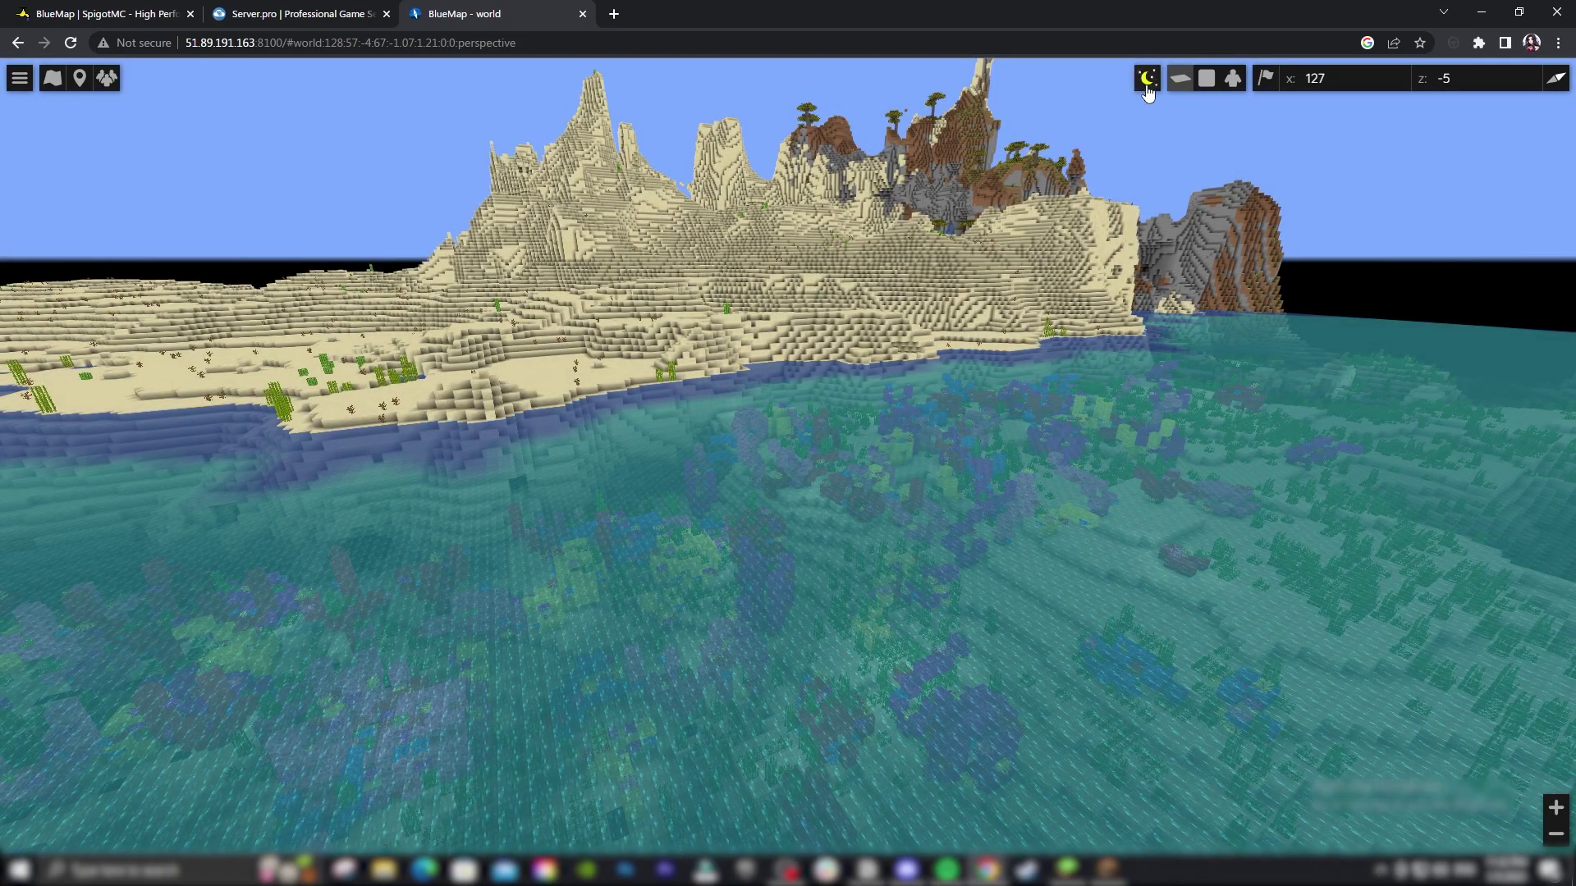
click(1146, 80)
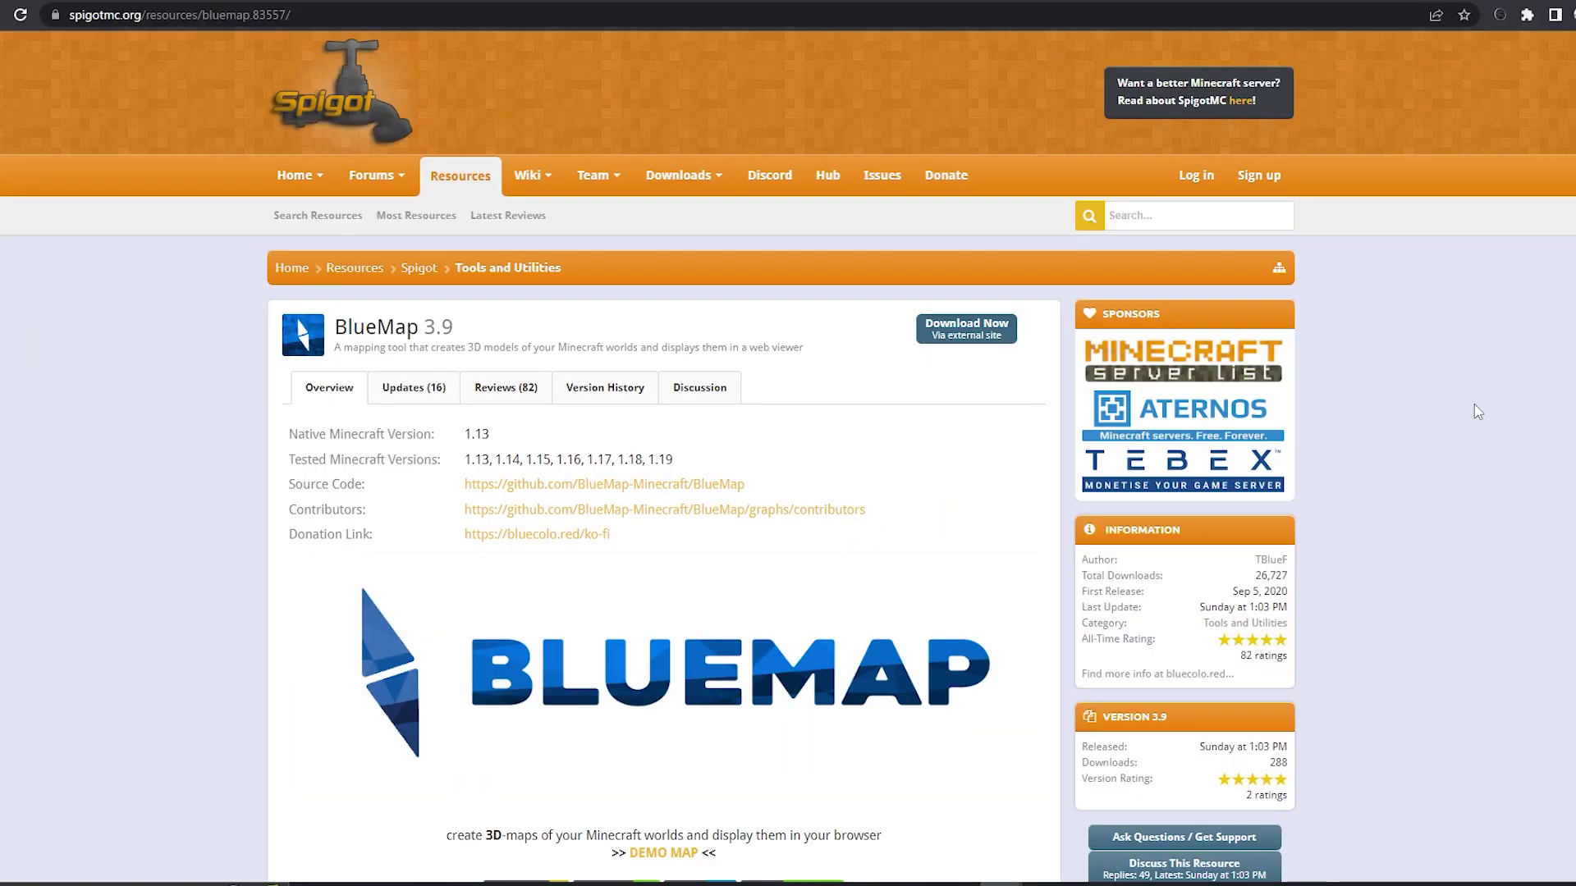
- Review the tested Minecraft versions, then download BlueMap-3.9-spigot.jar and copy it onto the desktop
scroll(1477, 413, down, 2)
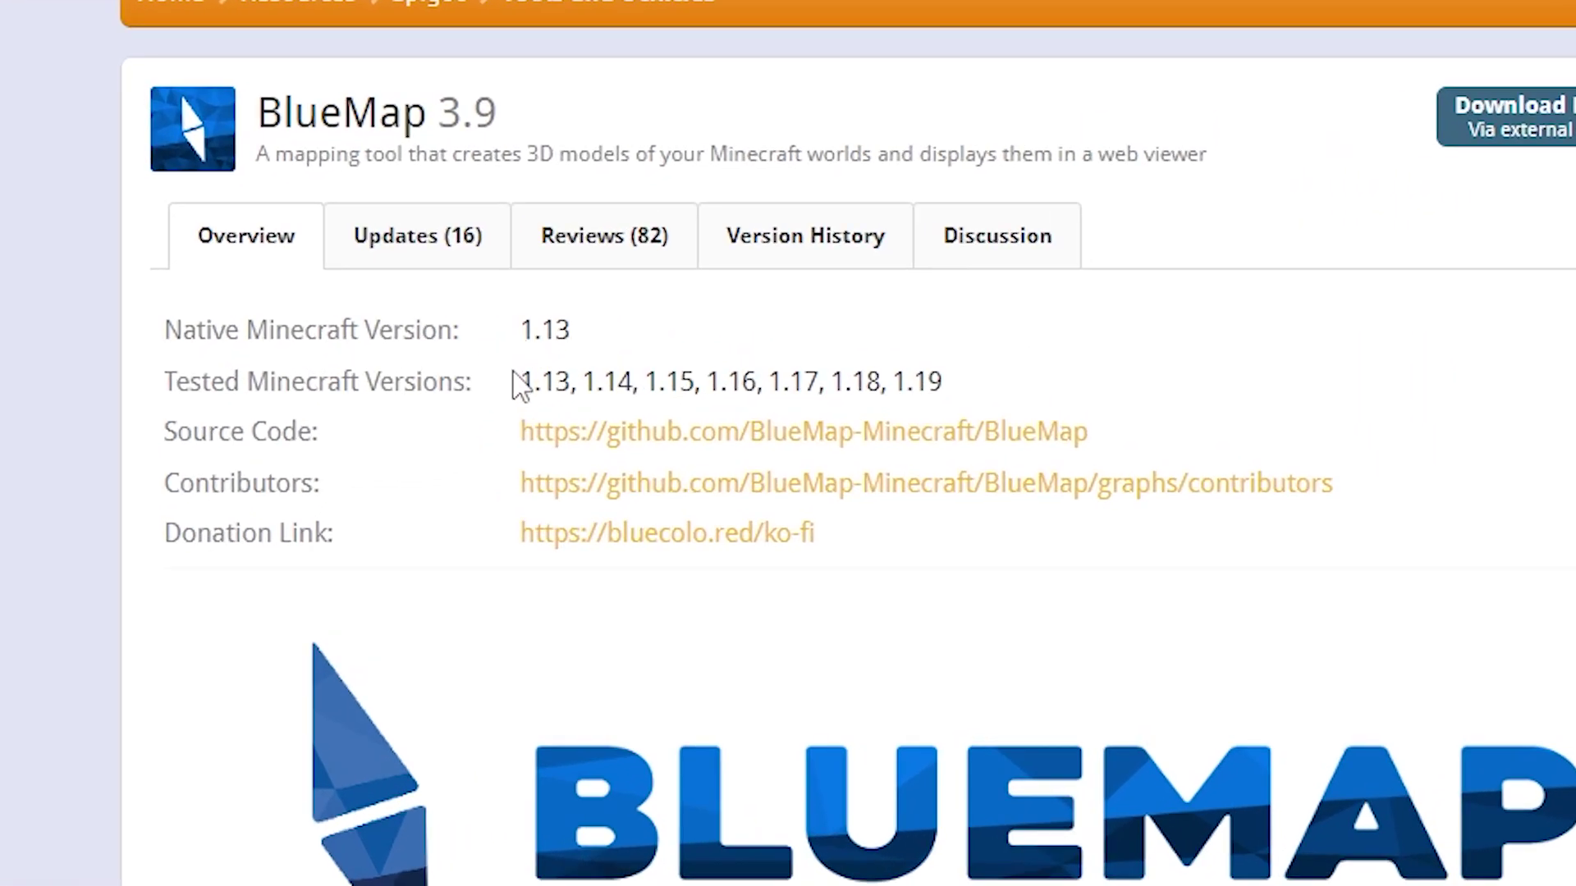
drag(464, 322, 487, 322)
drag(563, 382, 947, 392)
click(1030, 365)
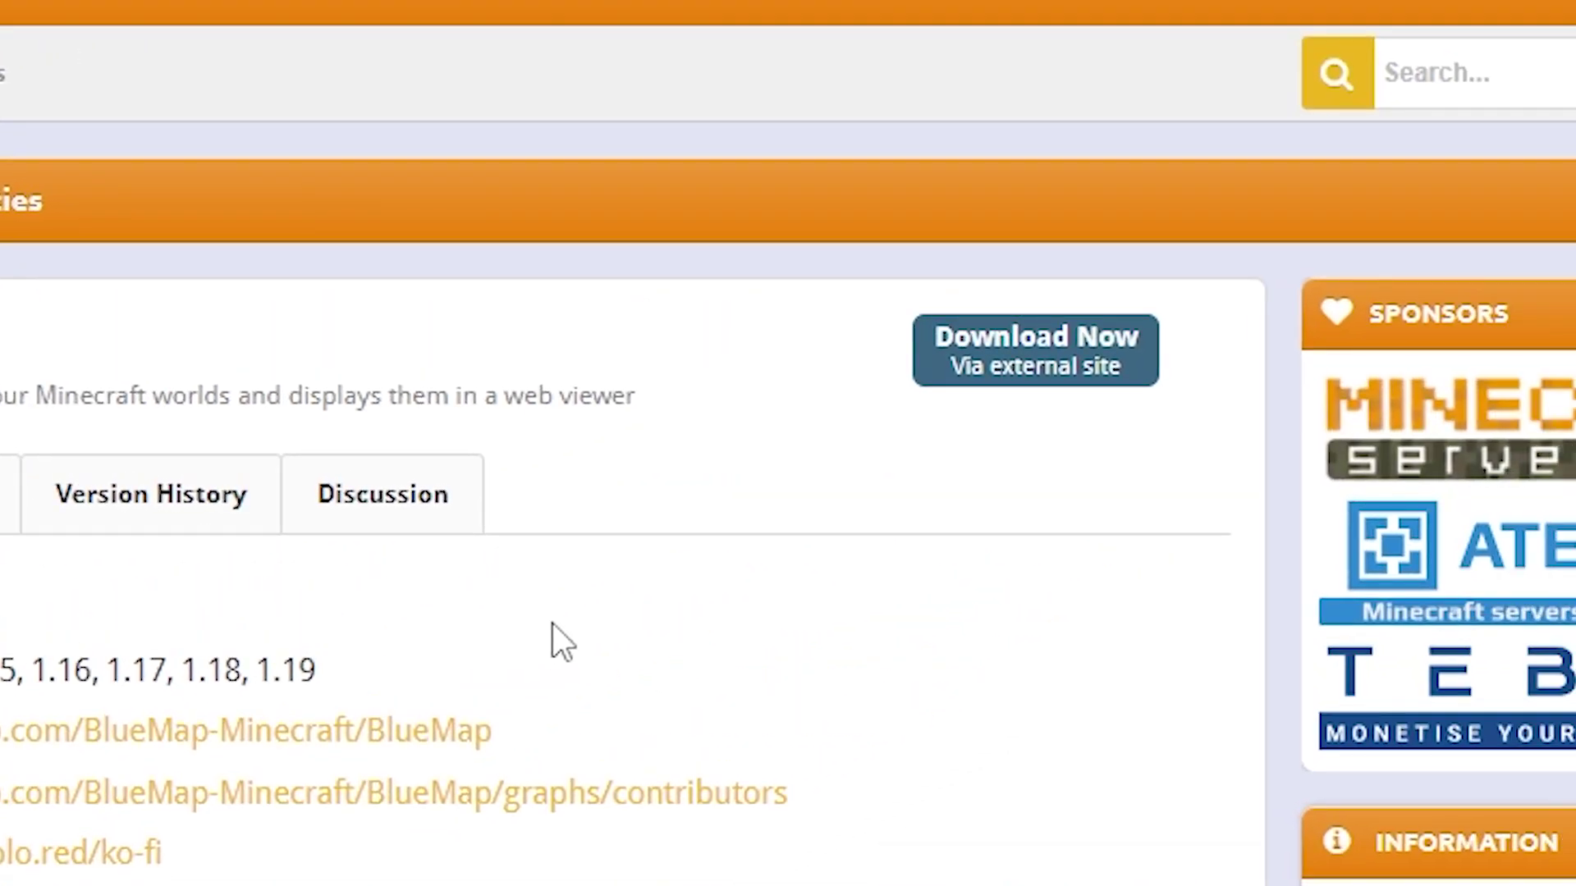
click(1100, 381)
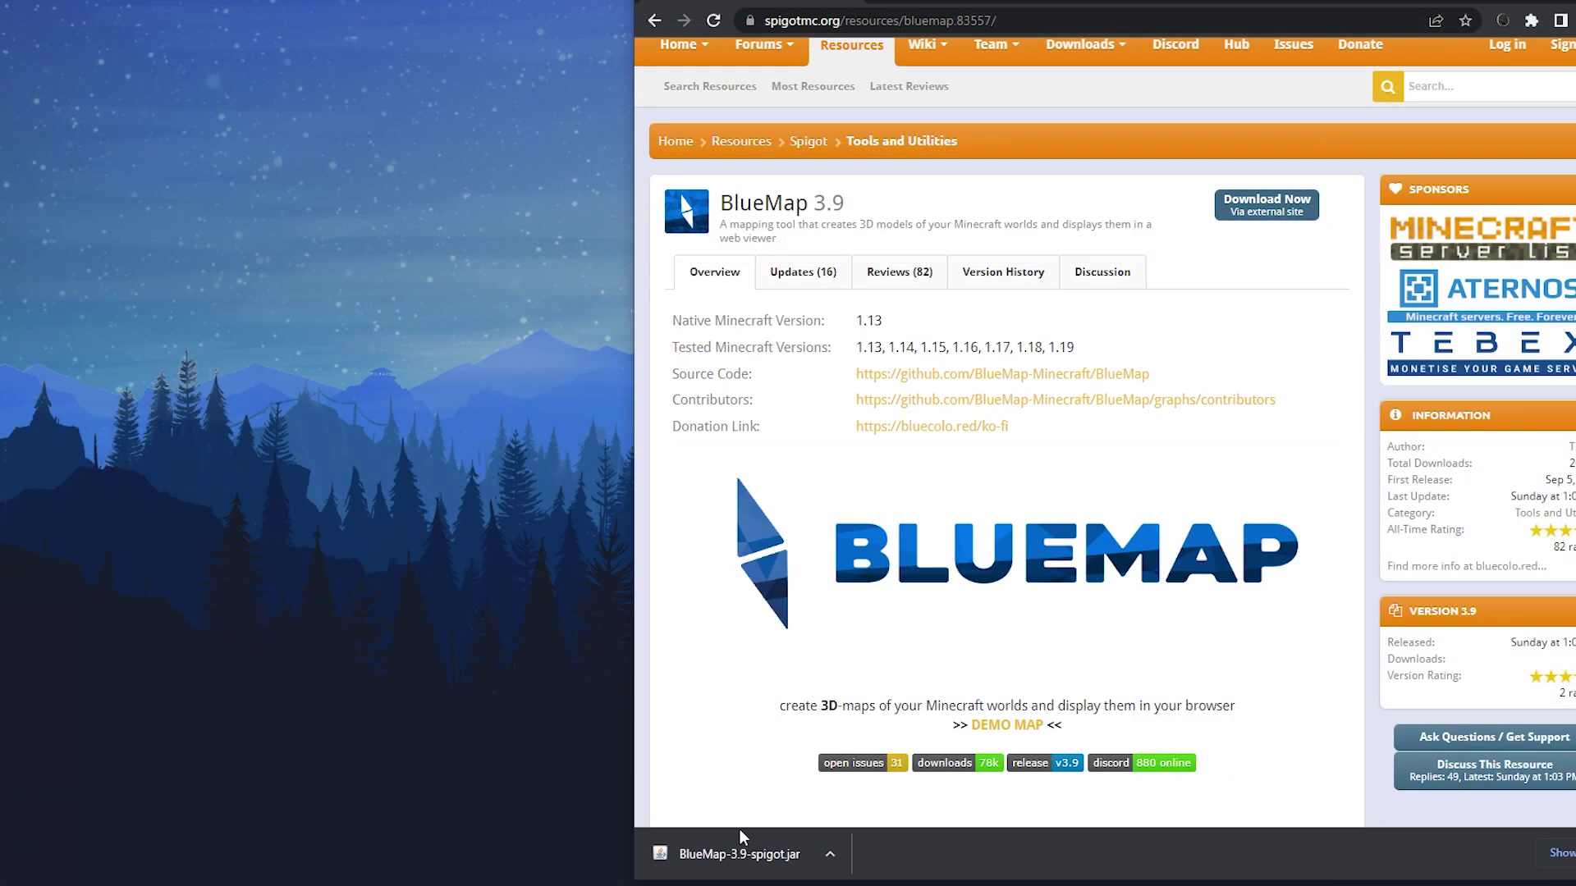
drag(741, 862, 451, 303)
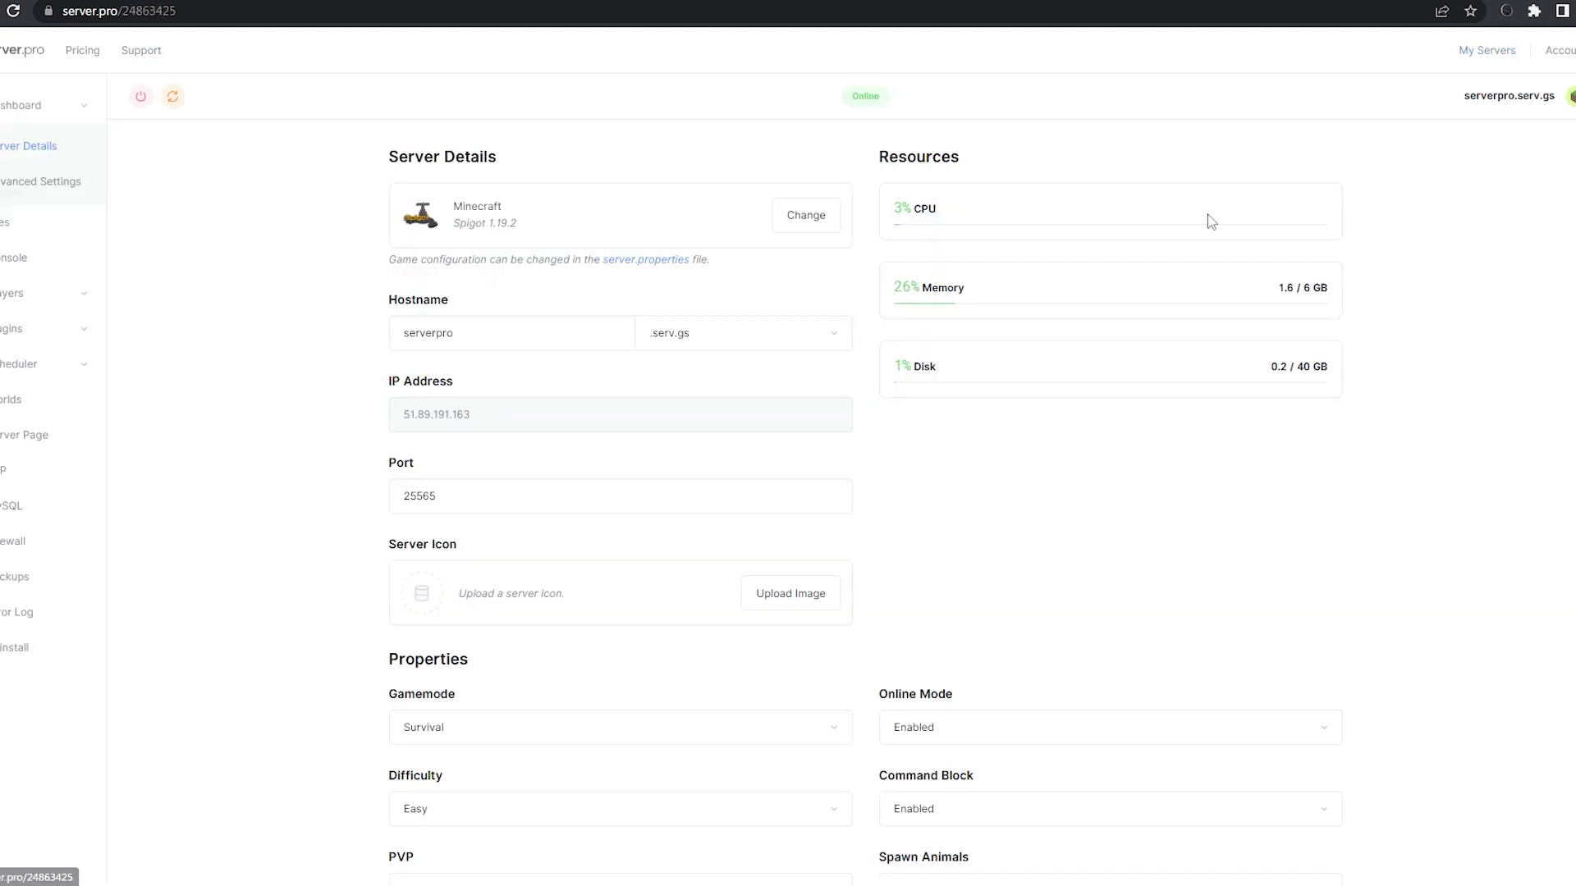
- Confirm the reinstall form shows Spigot type and version 1.19.3, then stop the server
click(803, 238)
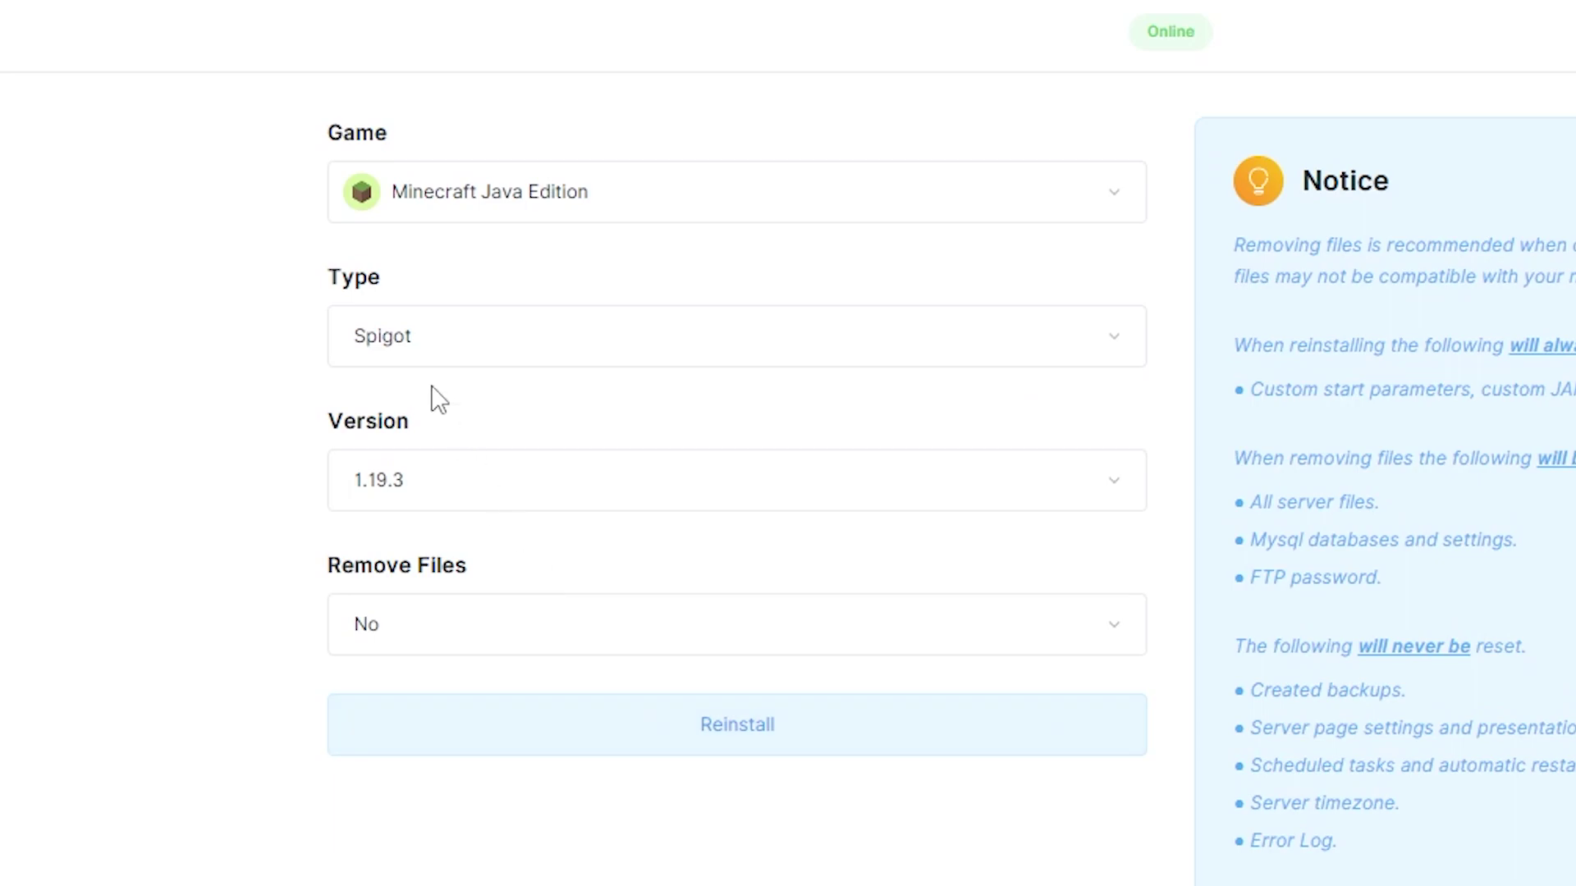
drag(329, 279, 382, 283)
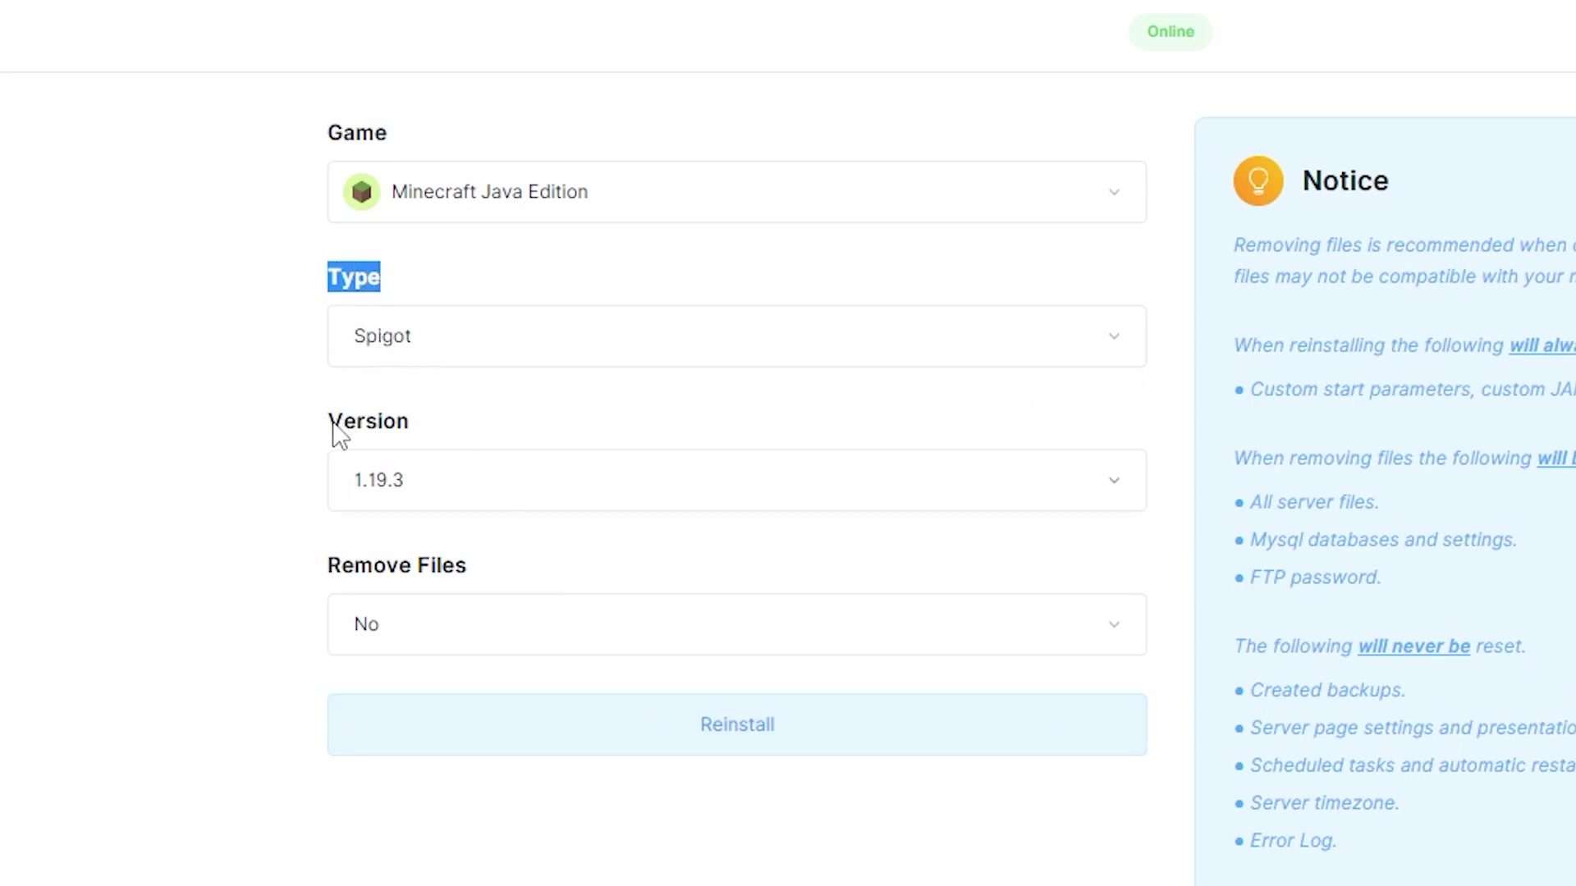
drag(332, 422, 443, 430)
click(728, 429)
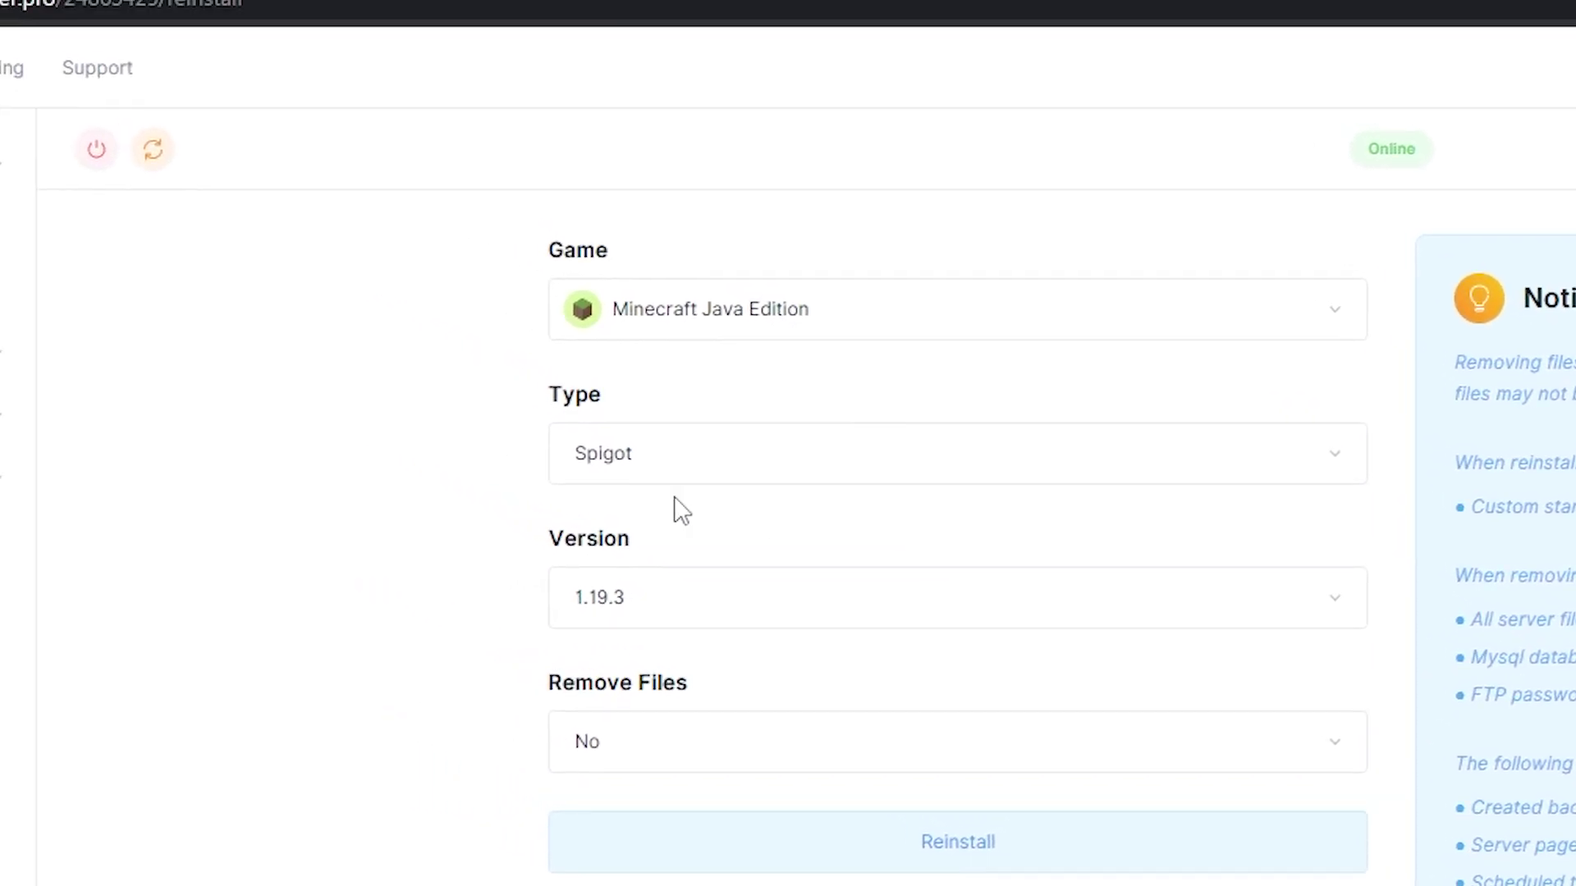
click(96, 154)
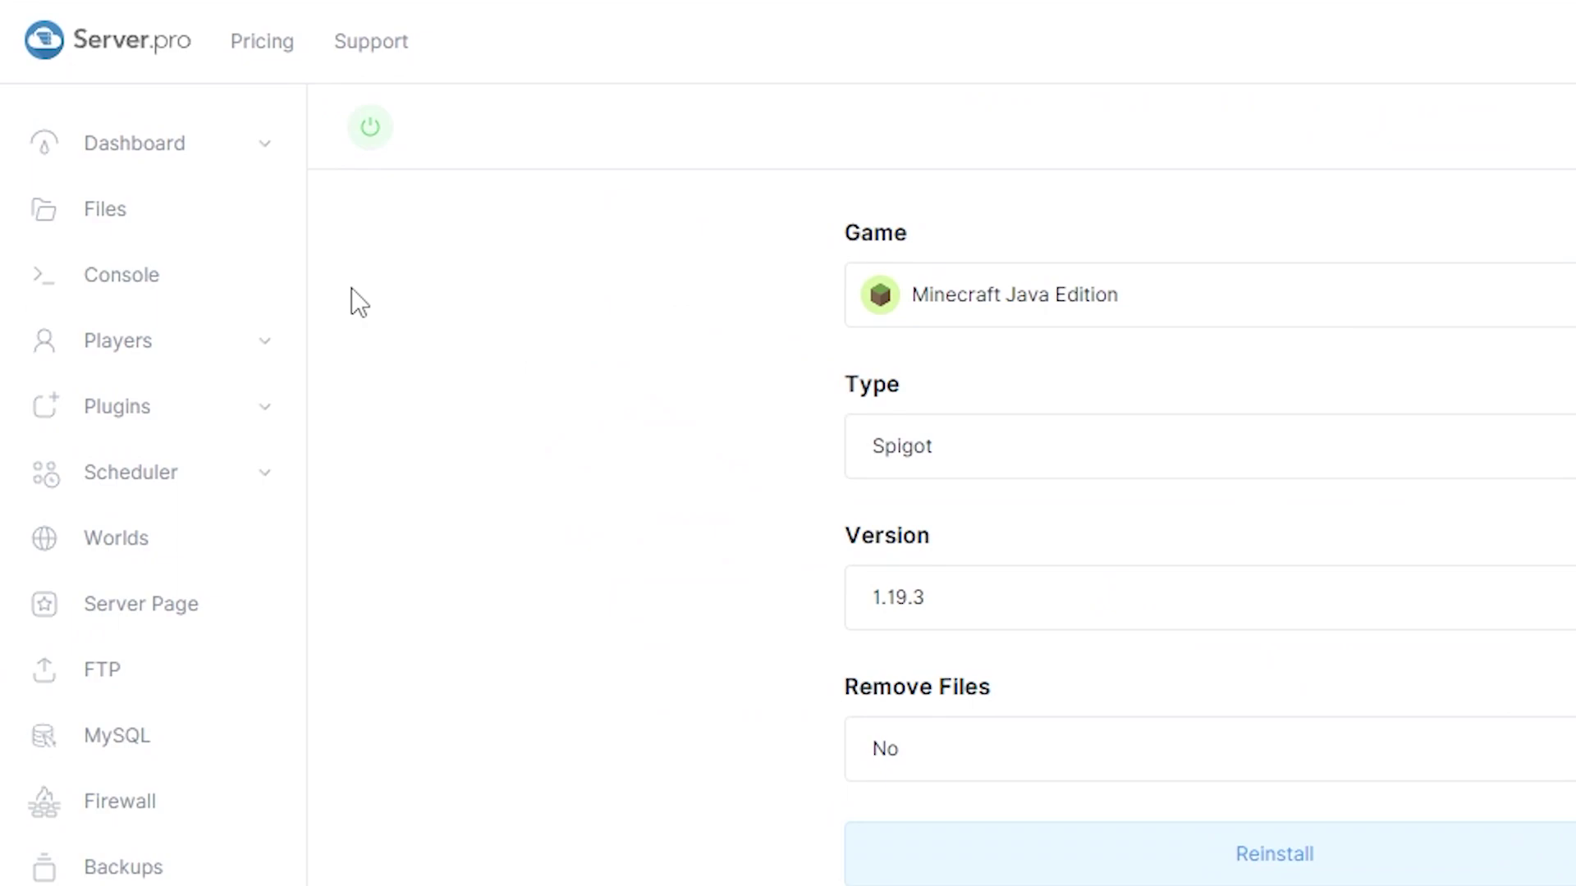
- Upload BlueMap-3.9-spigot.jar (4.1 MB) into the server's plugins folder
click(125, 222)
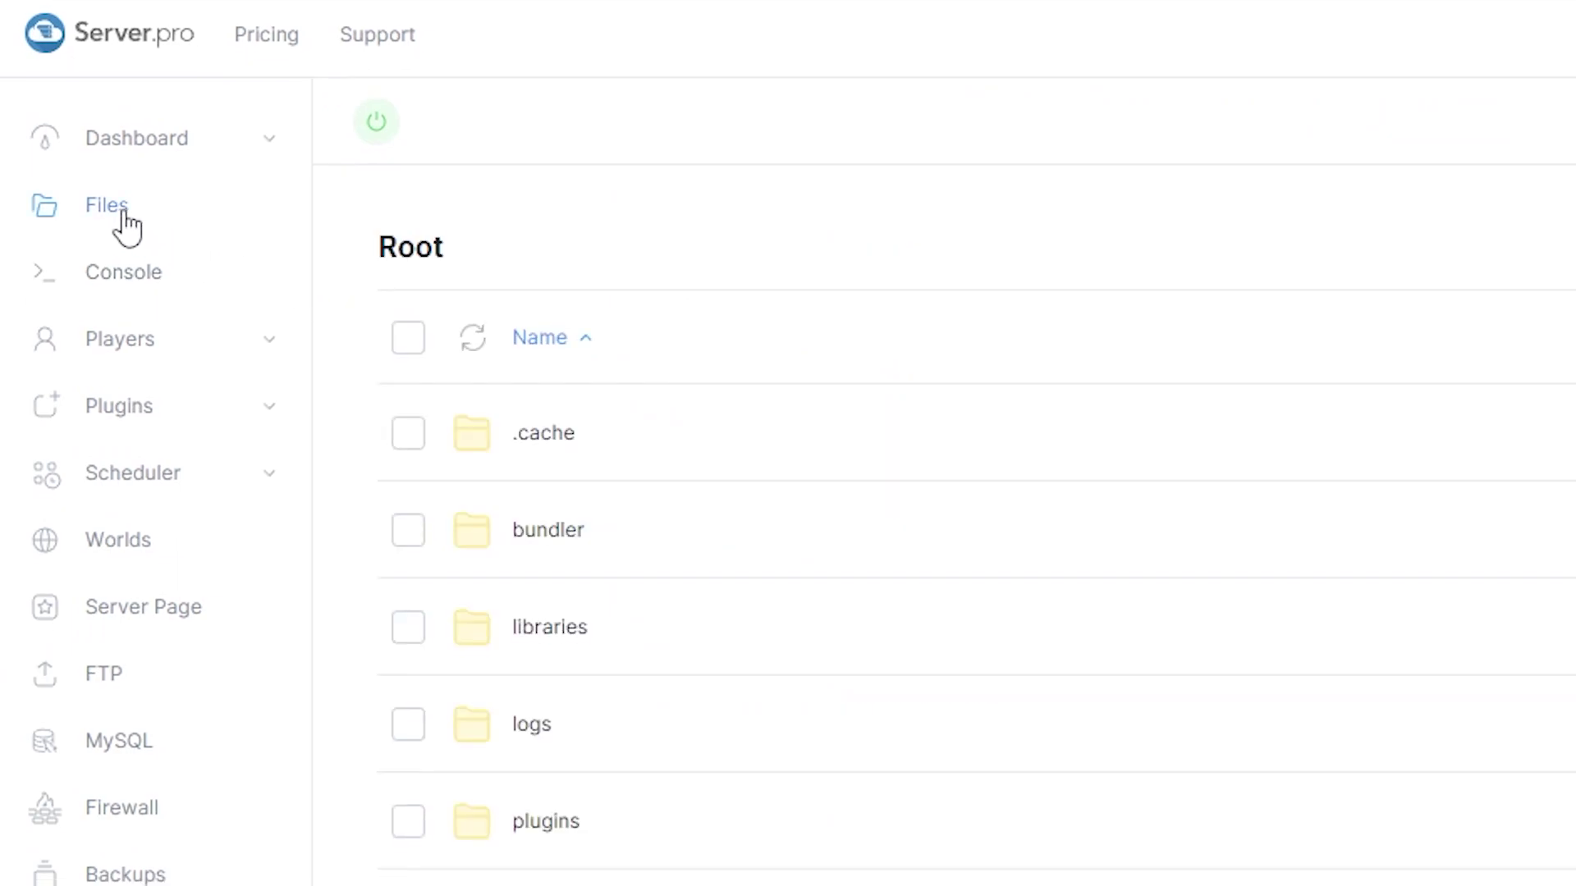
scroll(518, 284, down, 3)
scroll(1033, 382, down, 1)
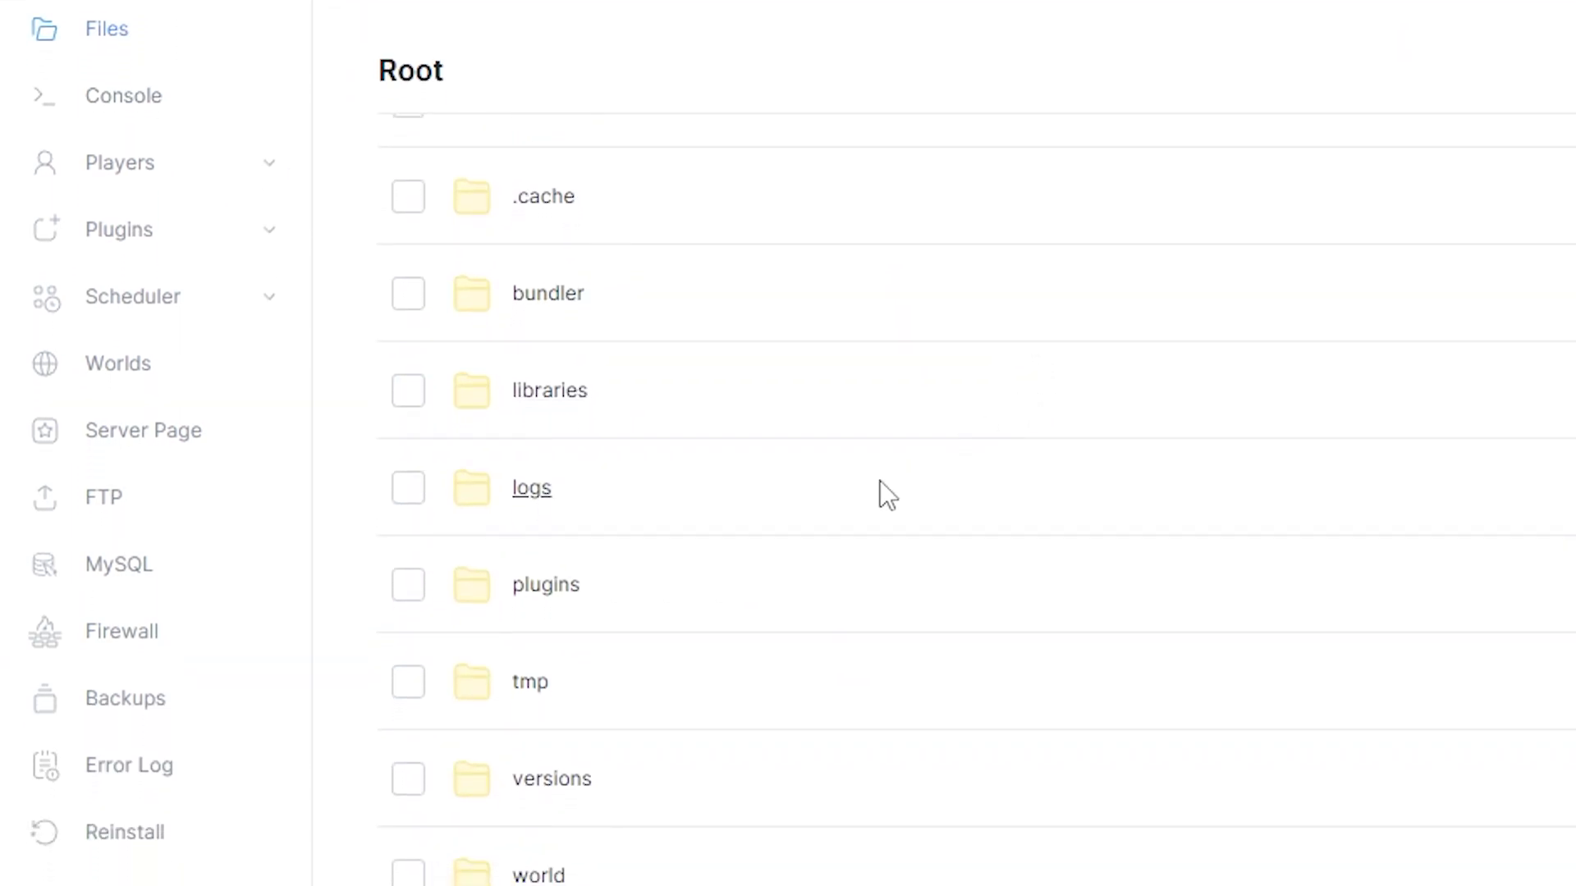
click(546, 589)
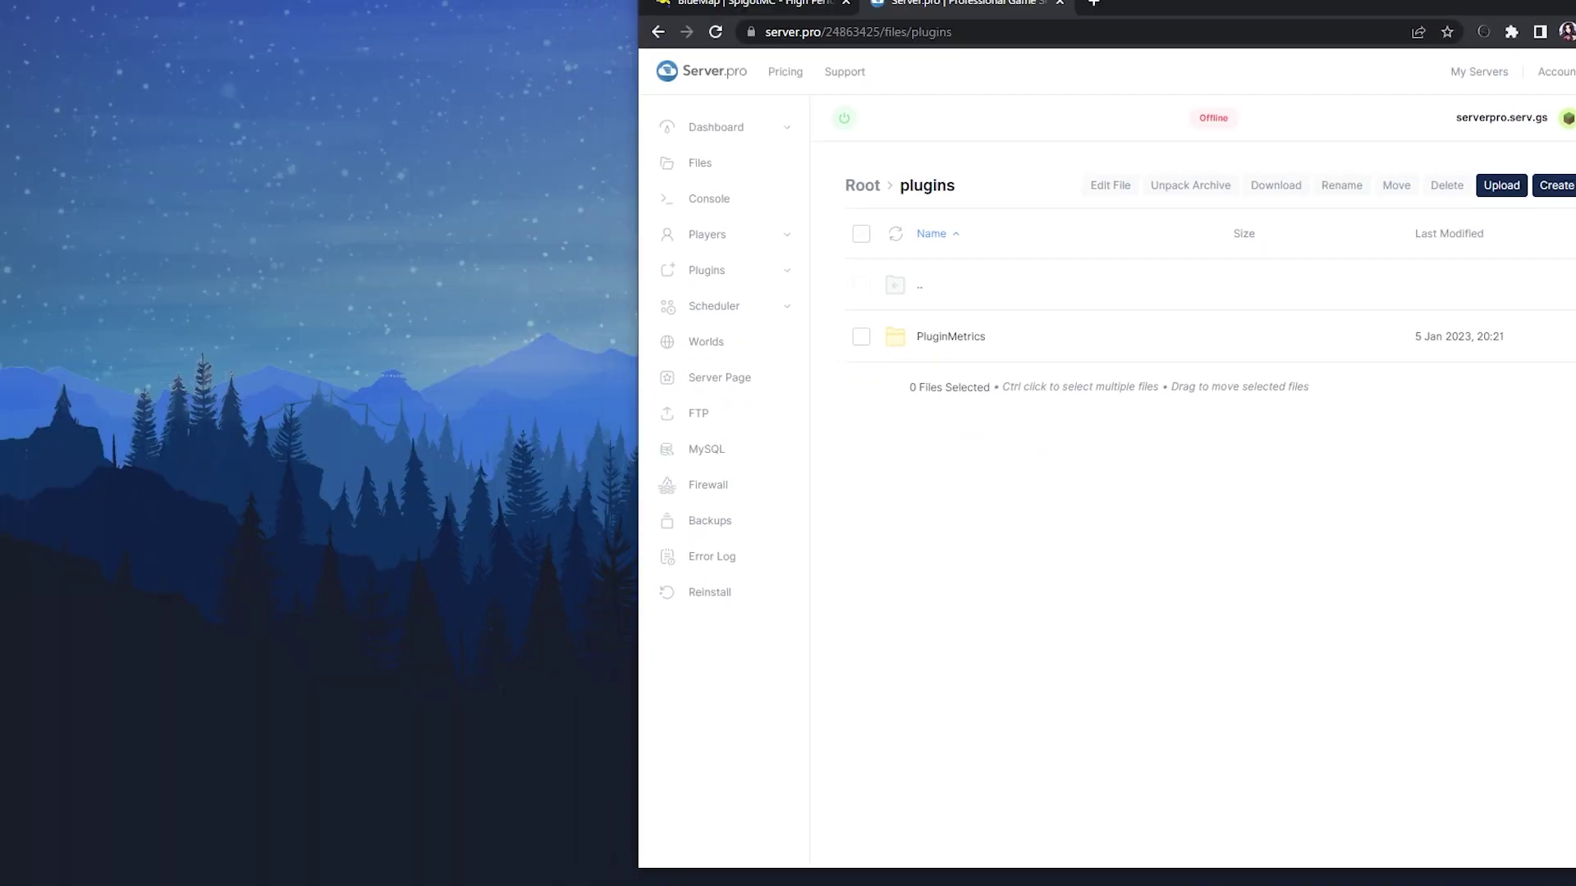
drag(259, 320, 1136, 377)
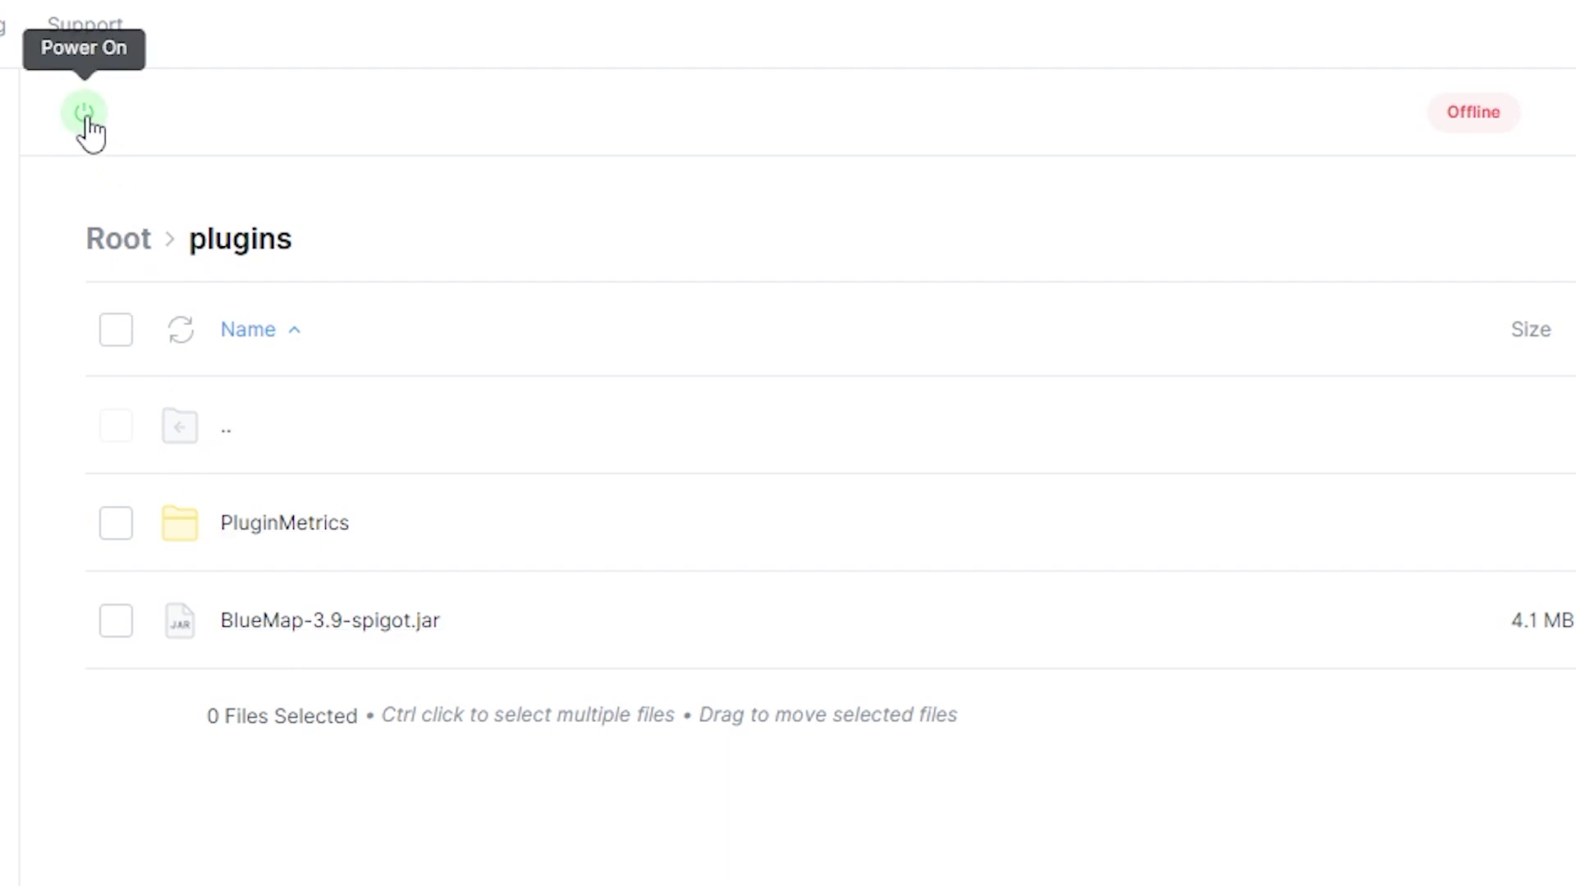
- Power on the server and find BlueMap's missing-resources warning in the console log
click(87, 119)
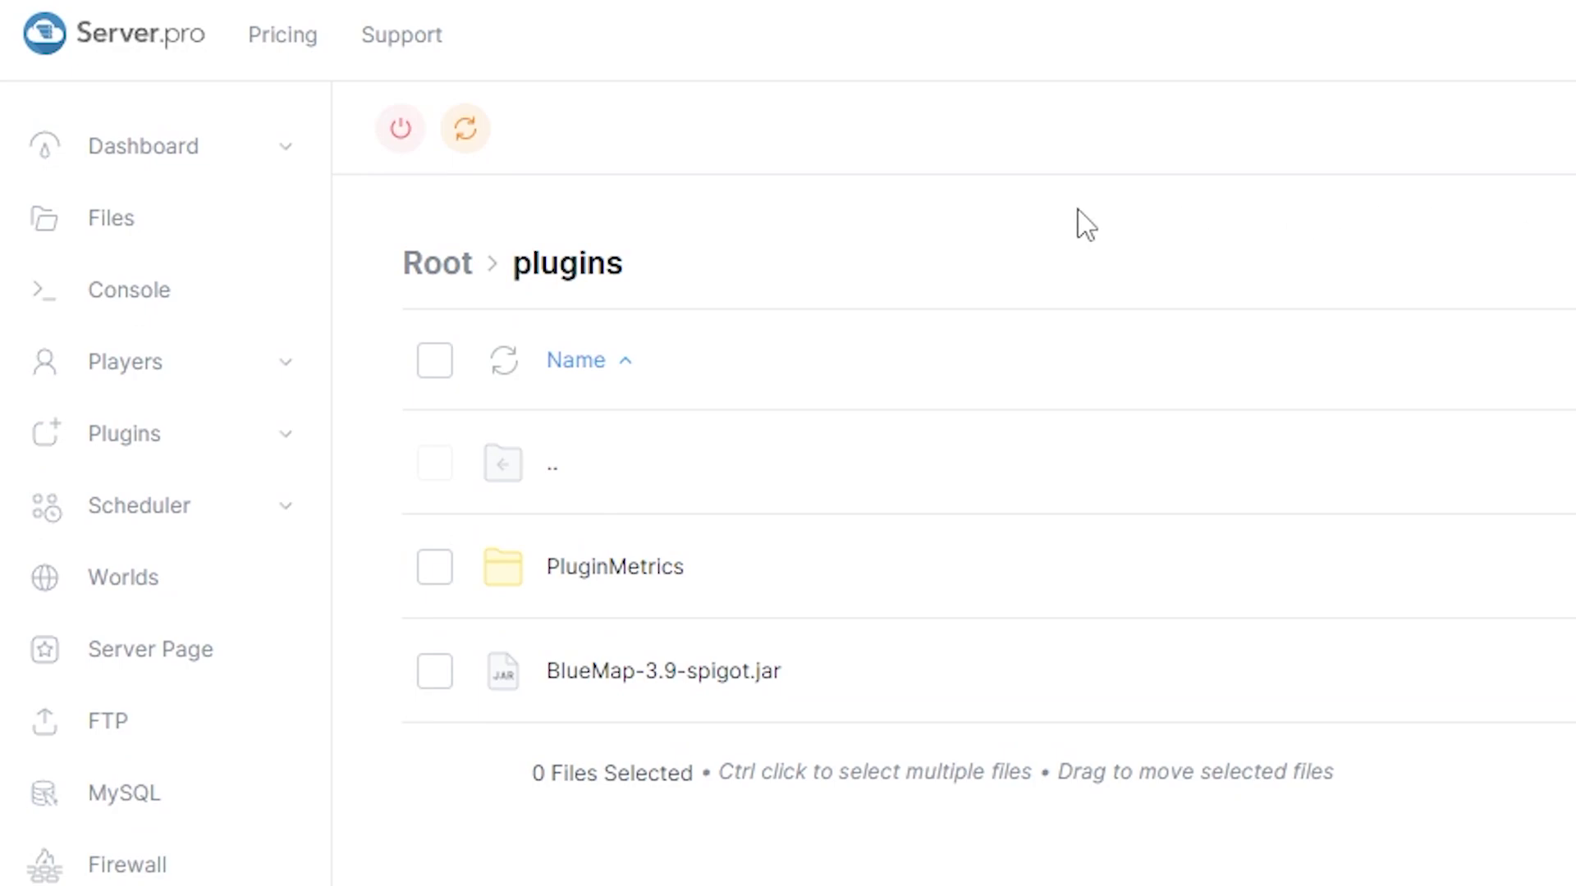
click(139, 297)
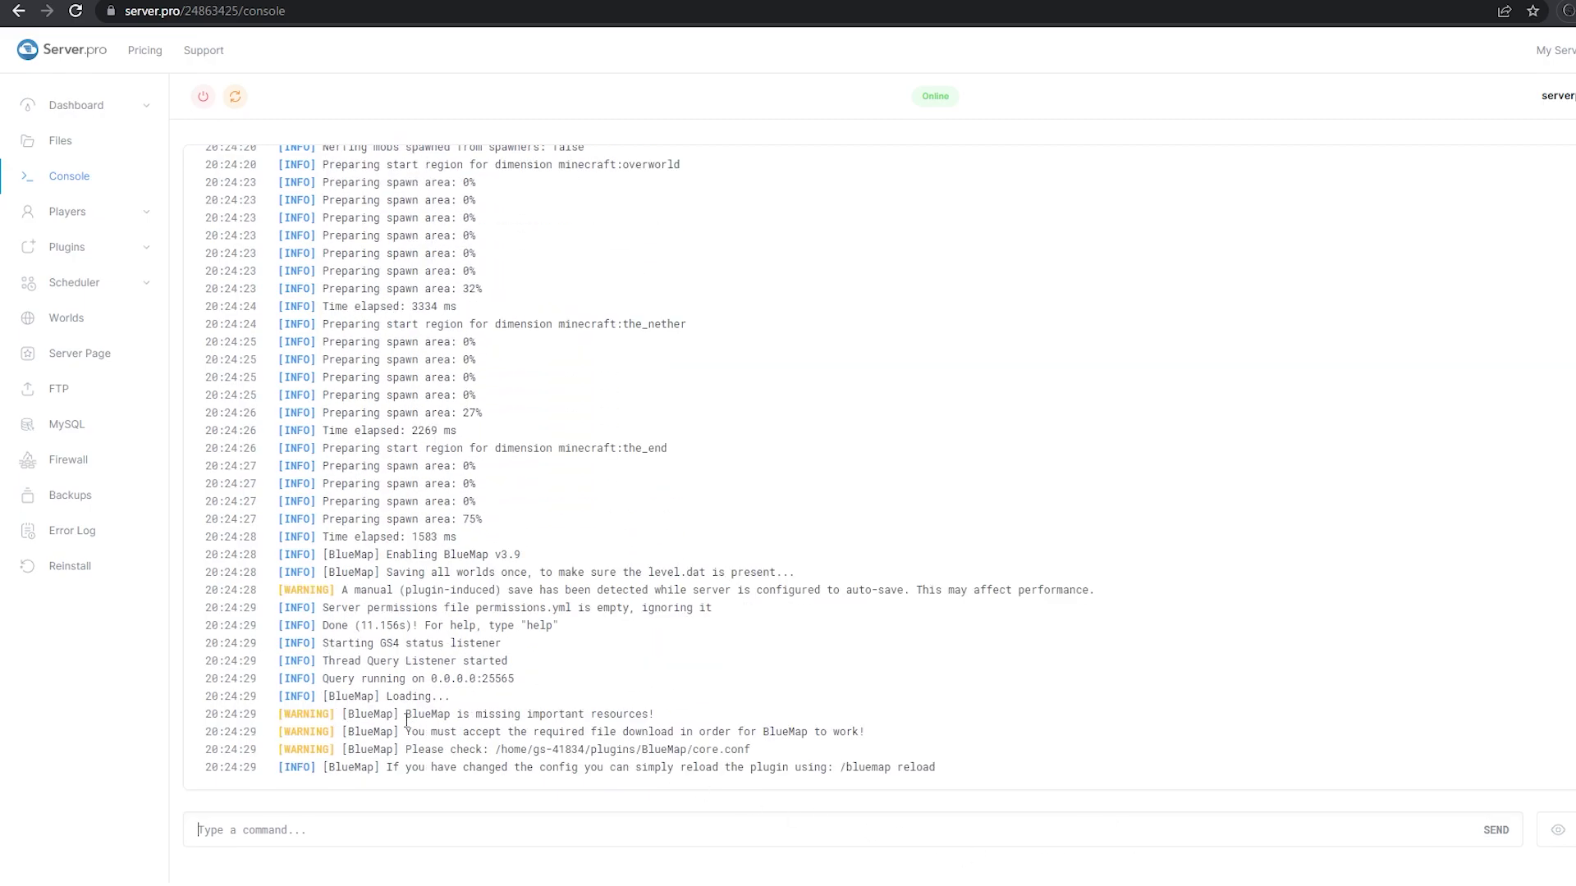
drag(405, 718, 606, 720)
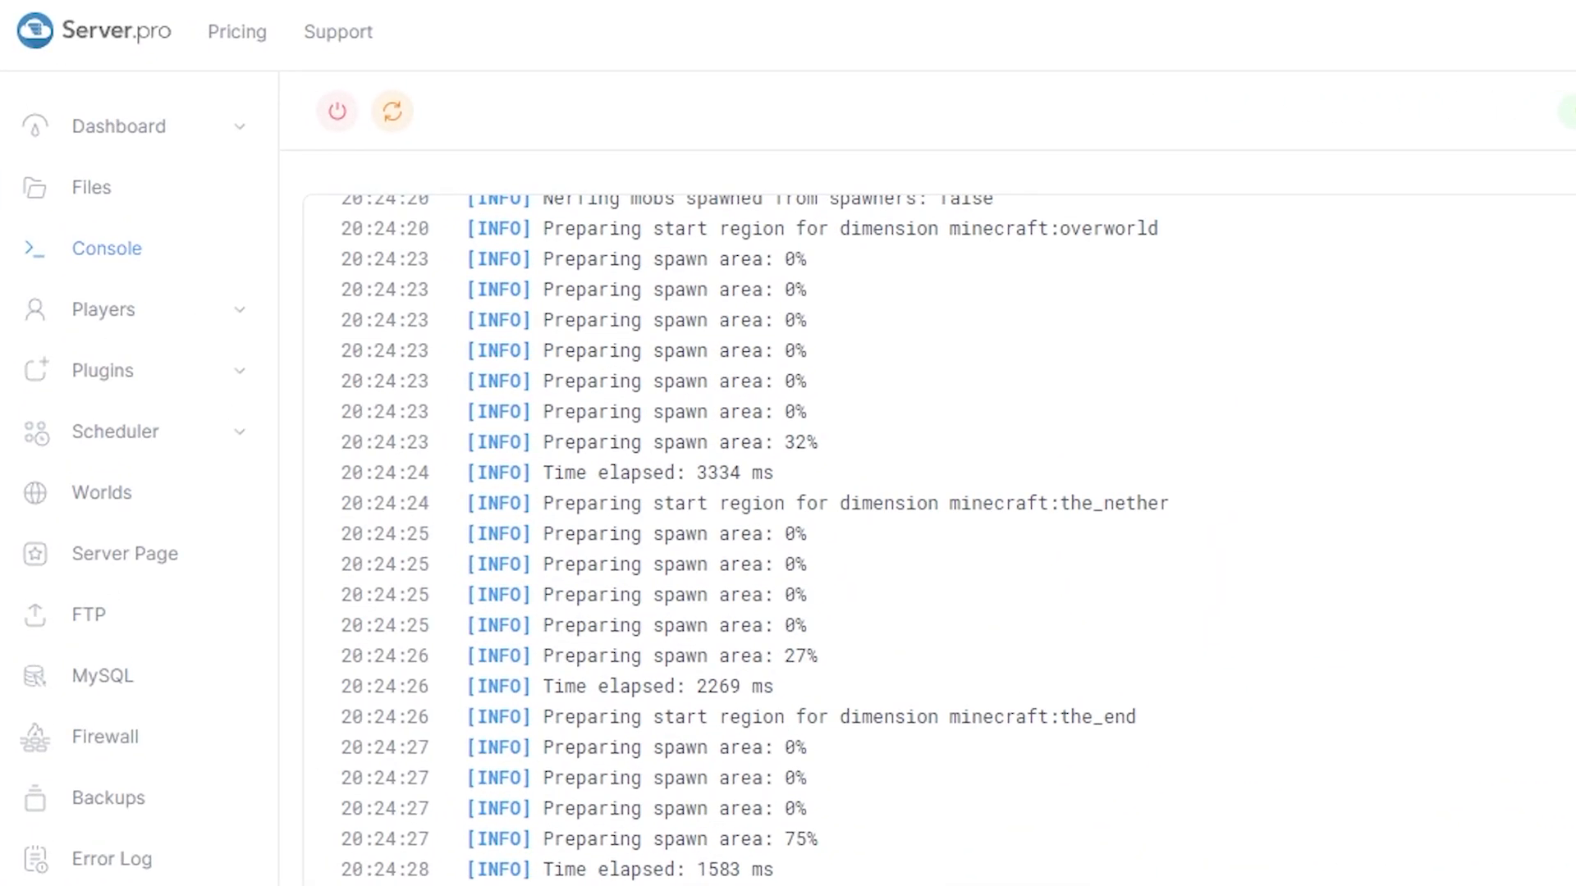
- Edit plugins/BlueMap/core.conf so accept-download is true instead of false, and save it
click(128, 201)
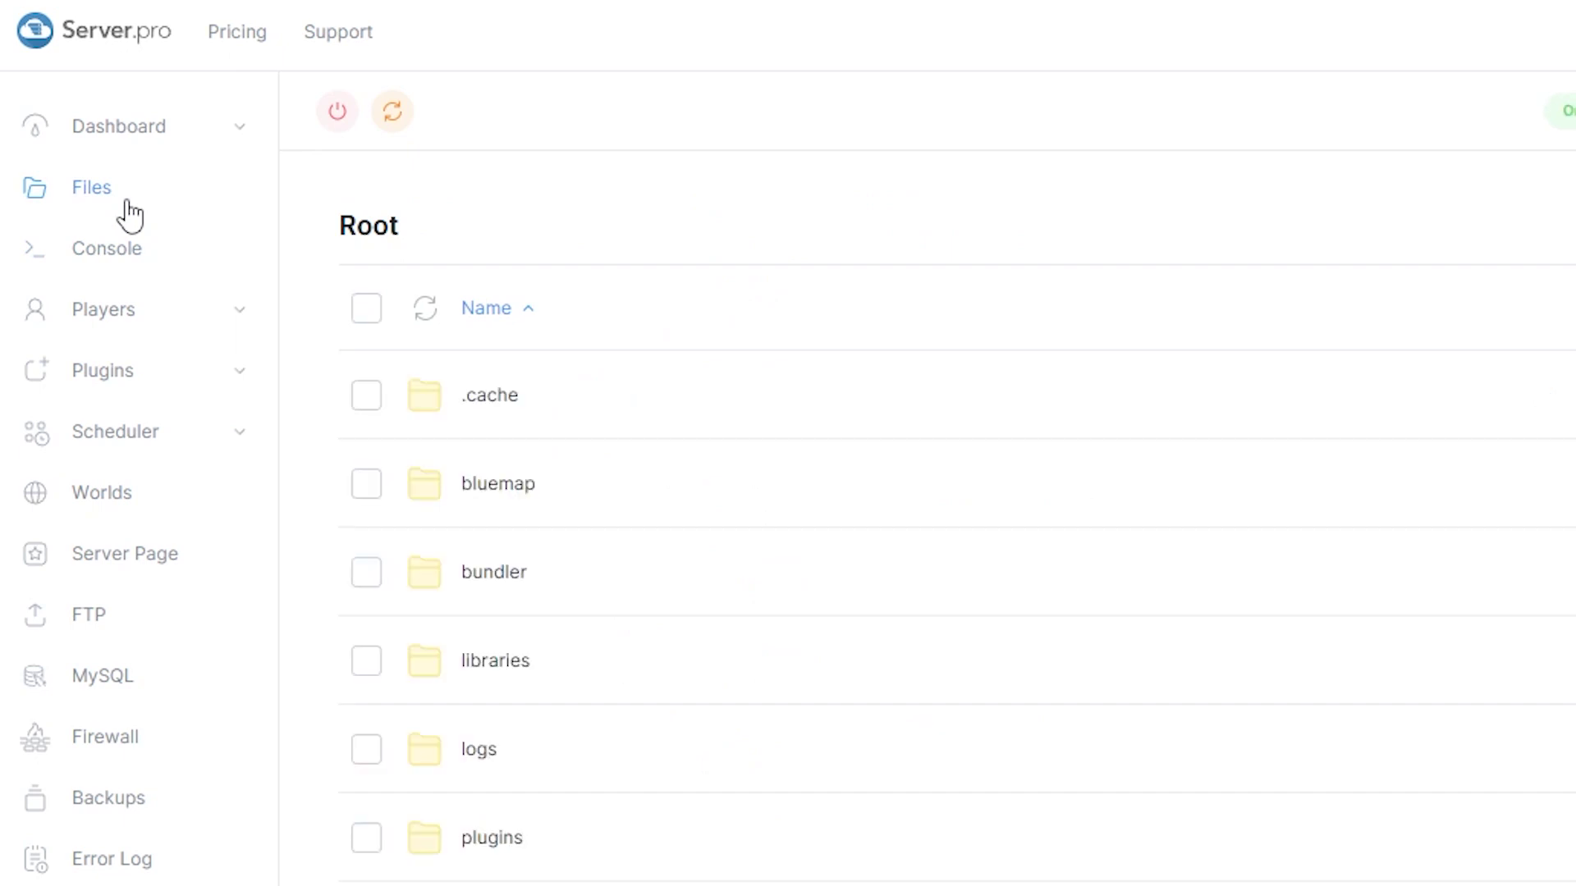
click(492, 839)
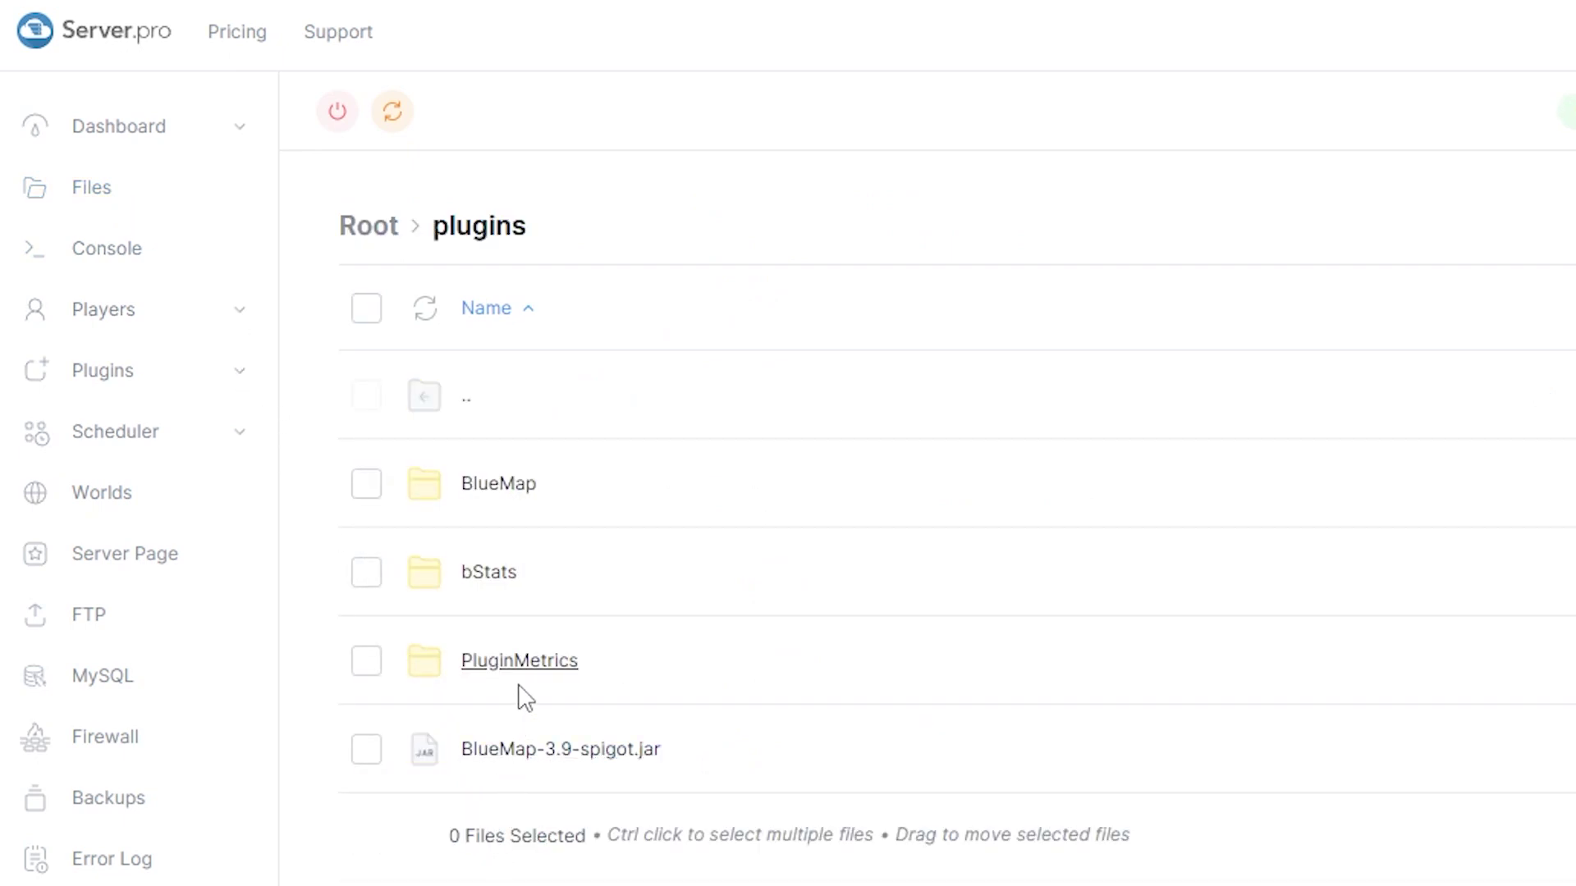
click(528, 494)
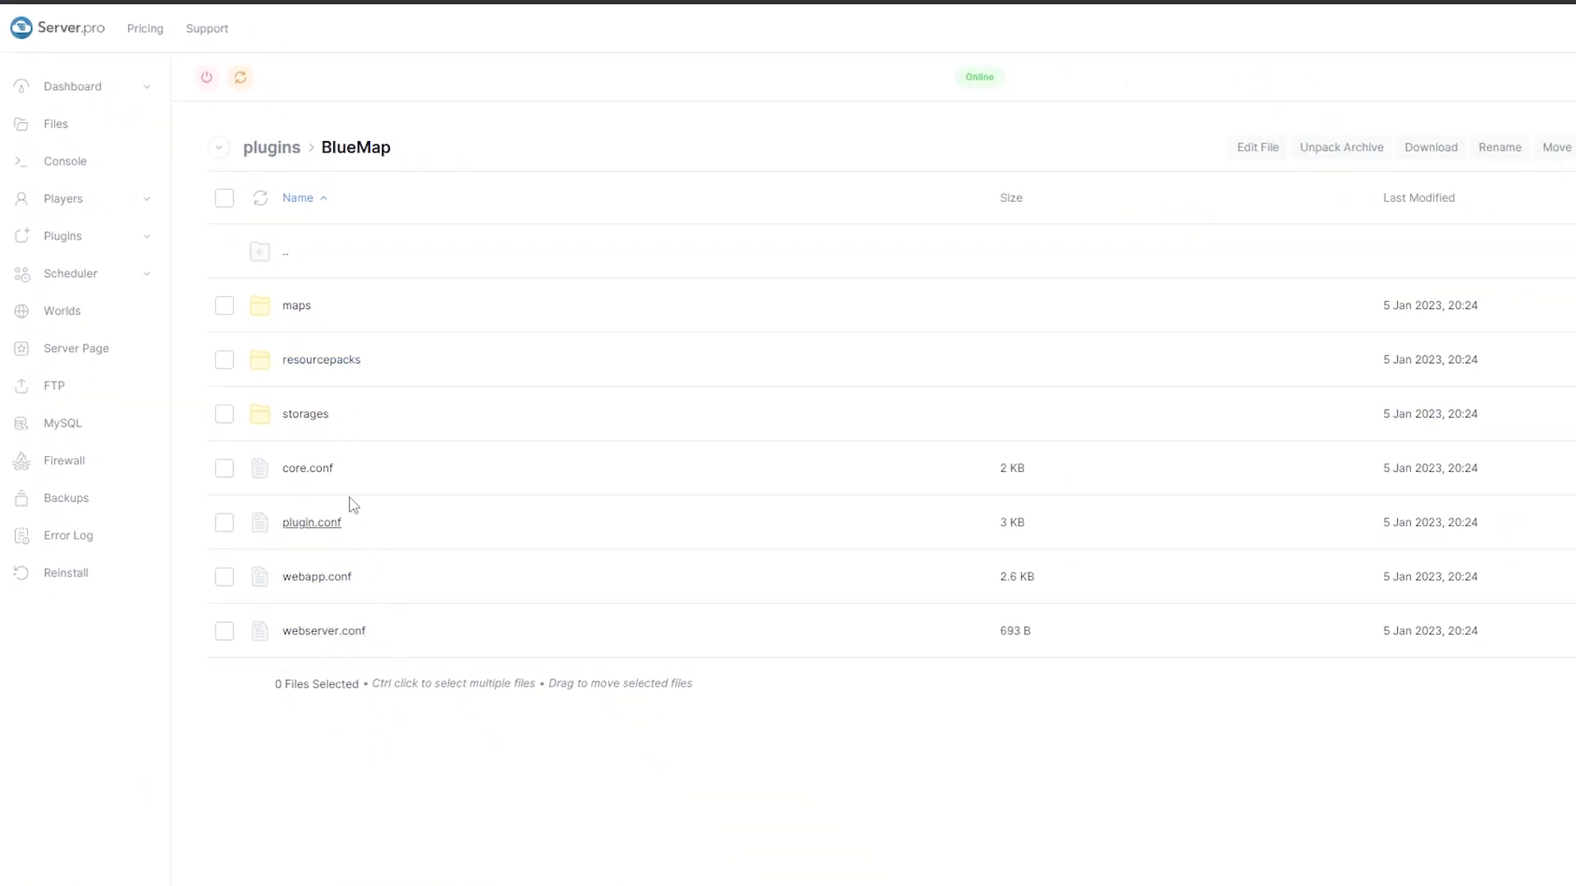
click(307, 468)
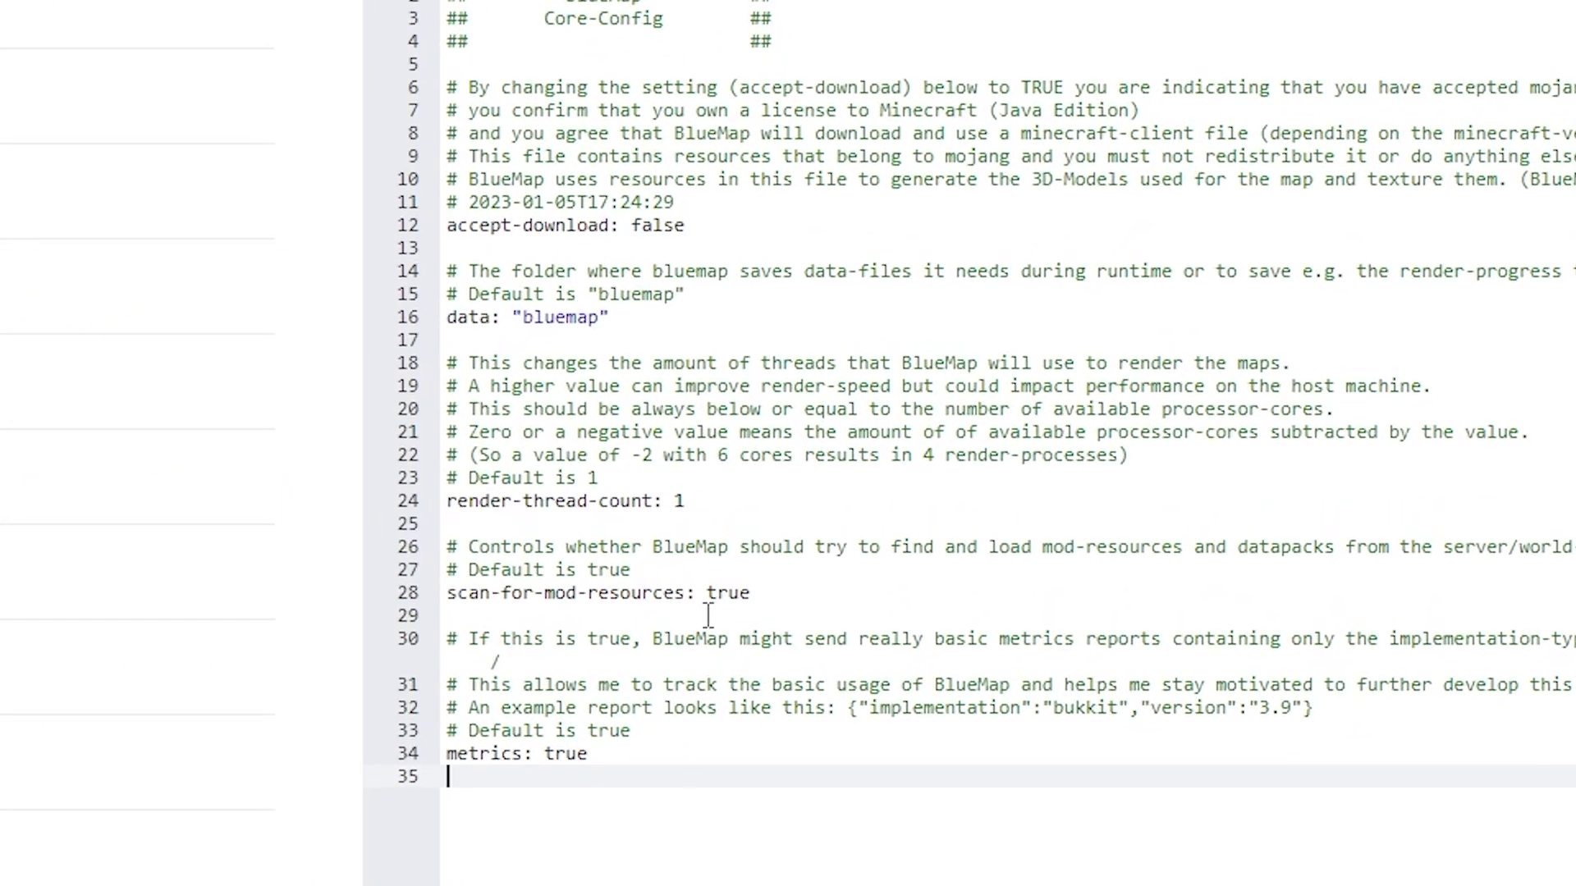
drag(633, 226, 680, 227)
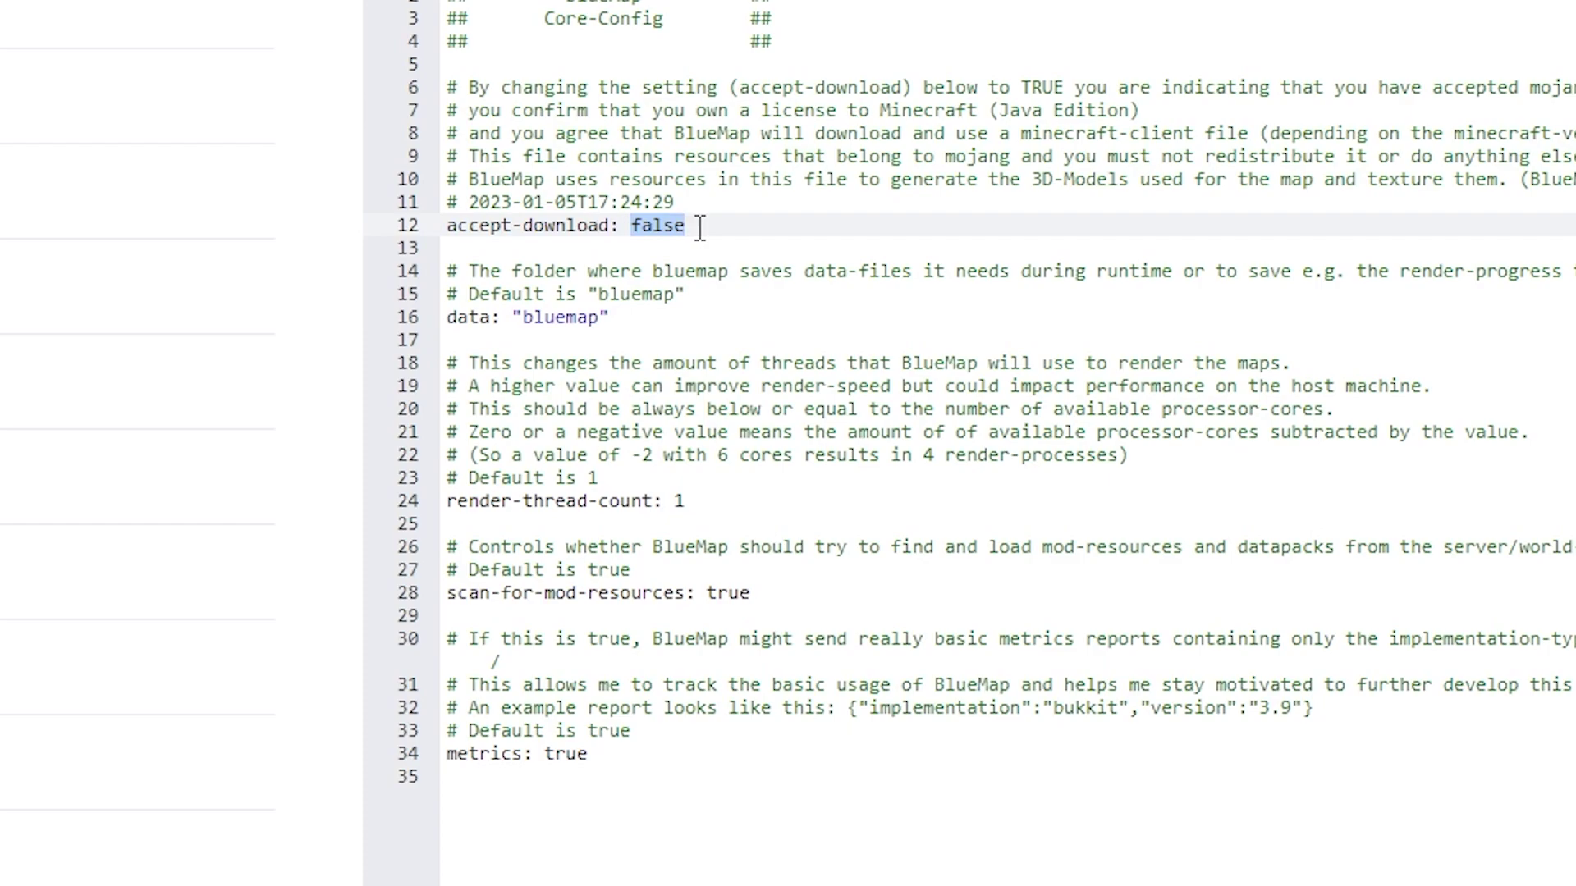
key(BackSpace)
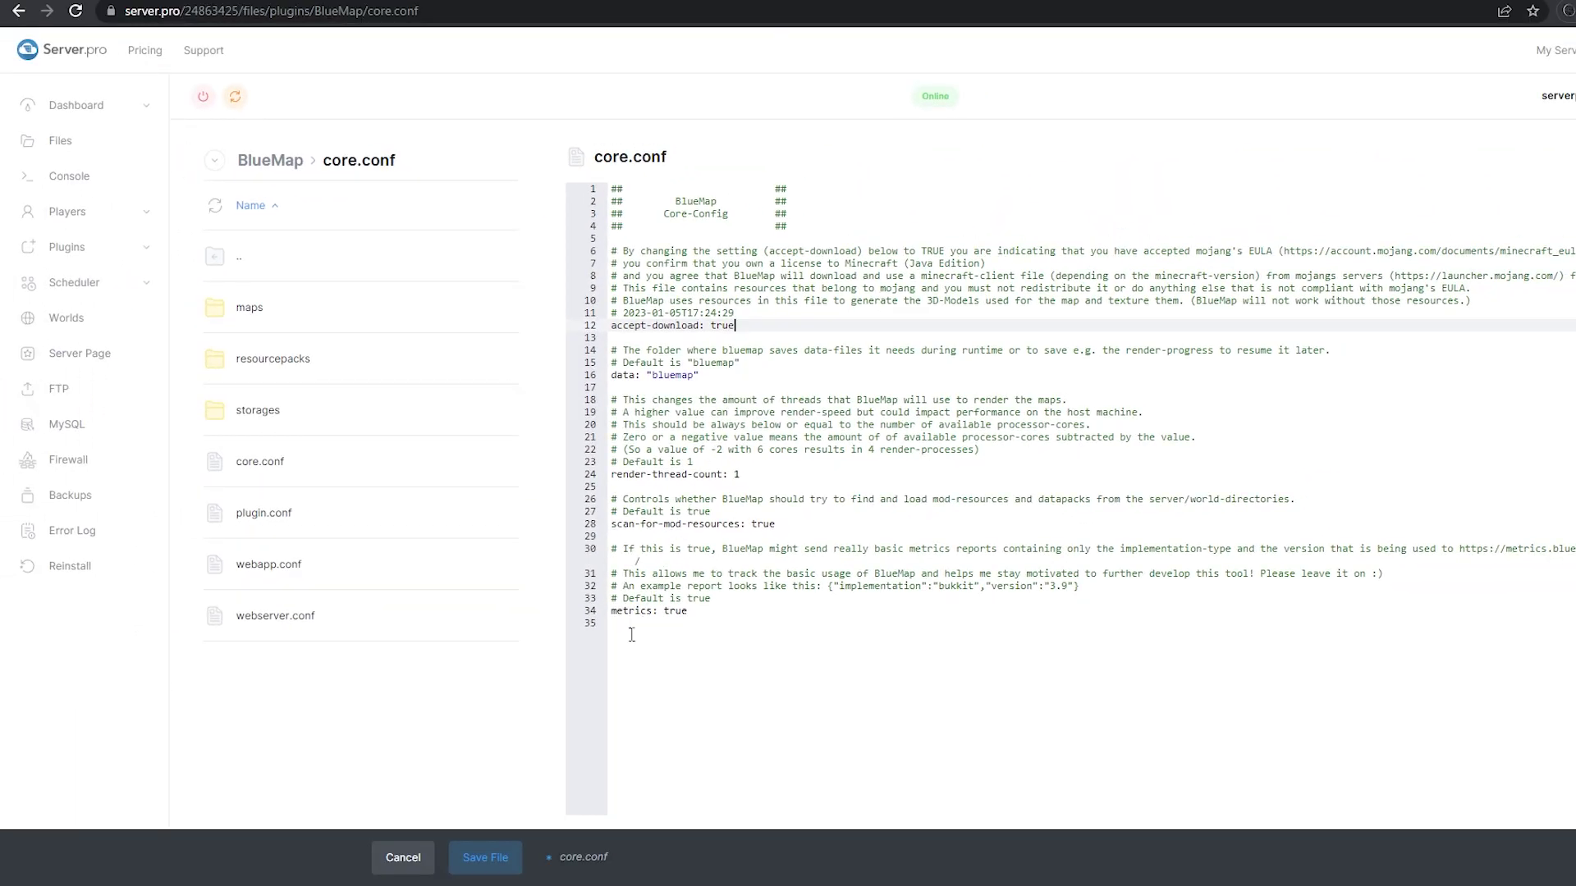
click(494, 868)
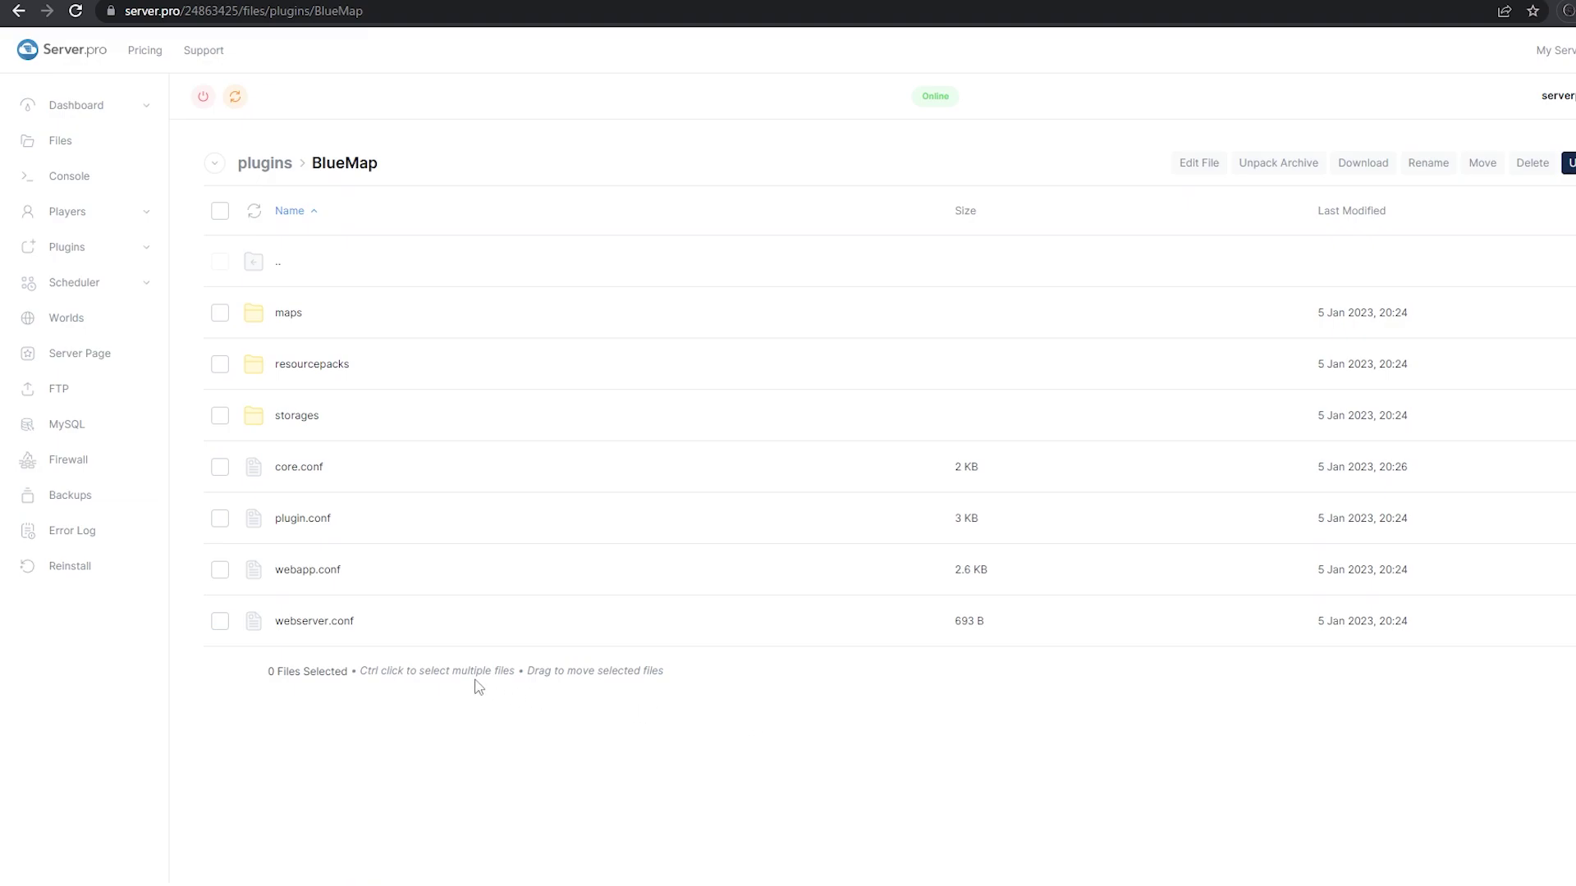
click(324, 632)
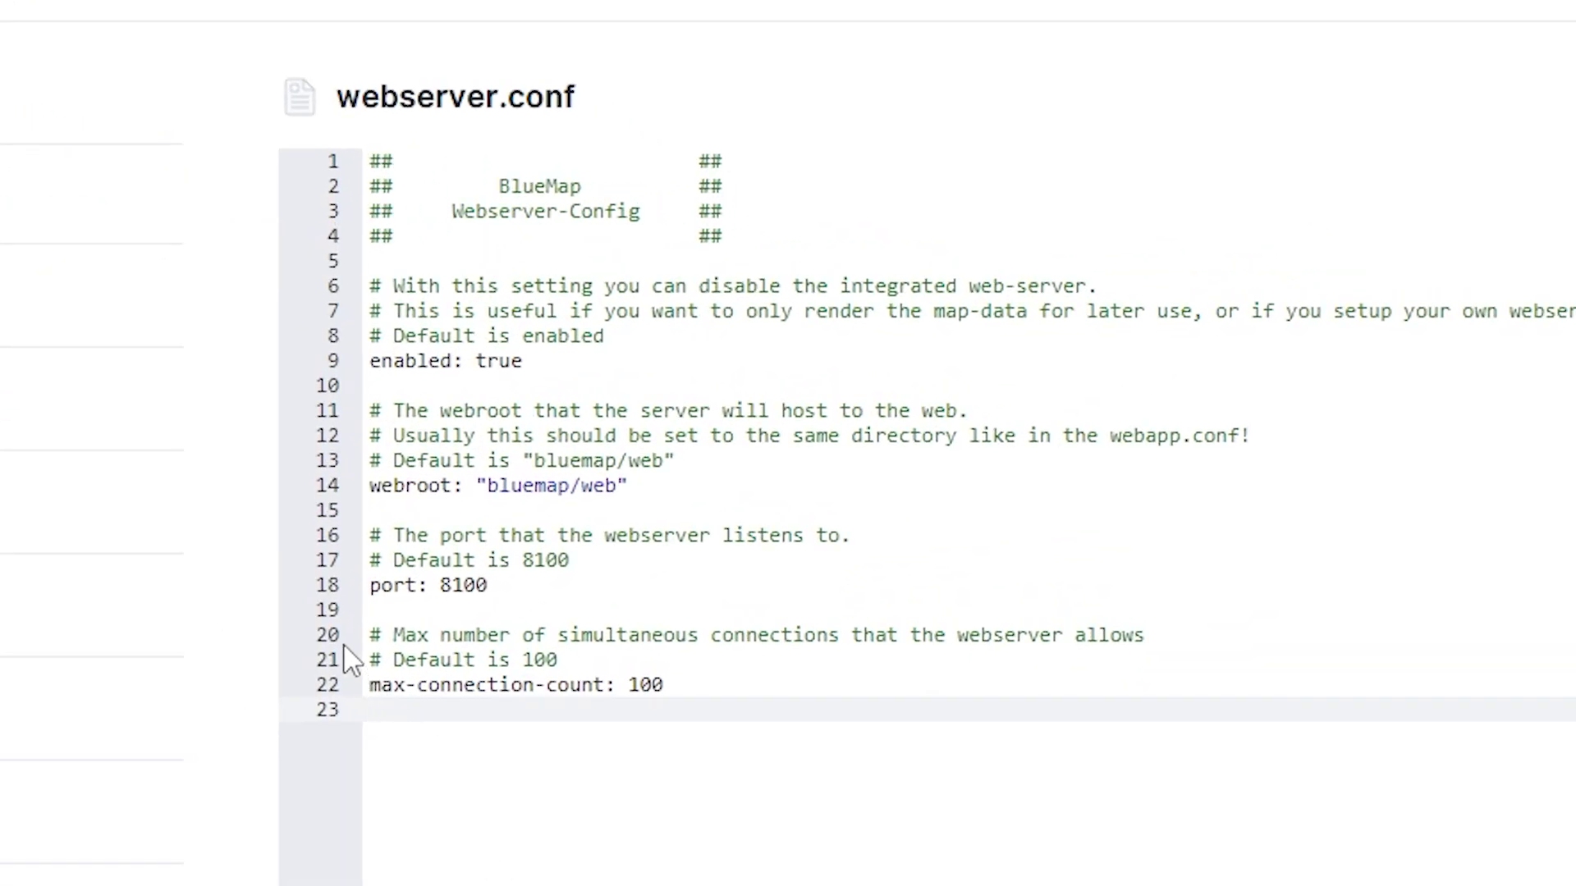
drag(370, 585, 516, 589)
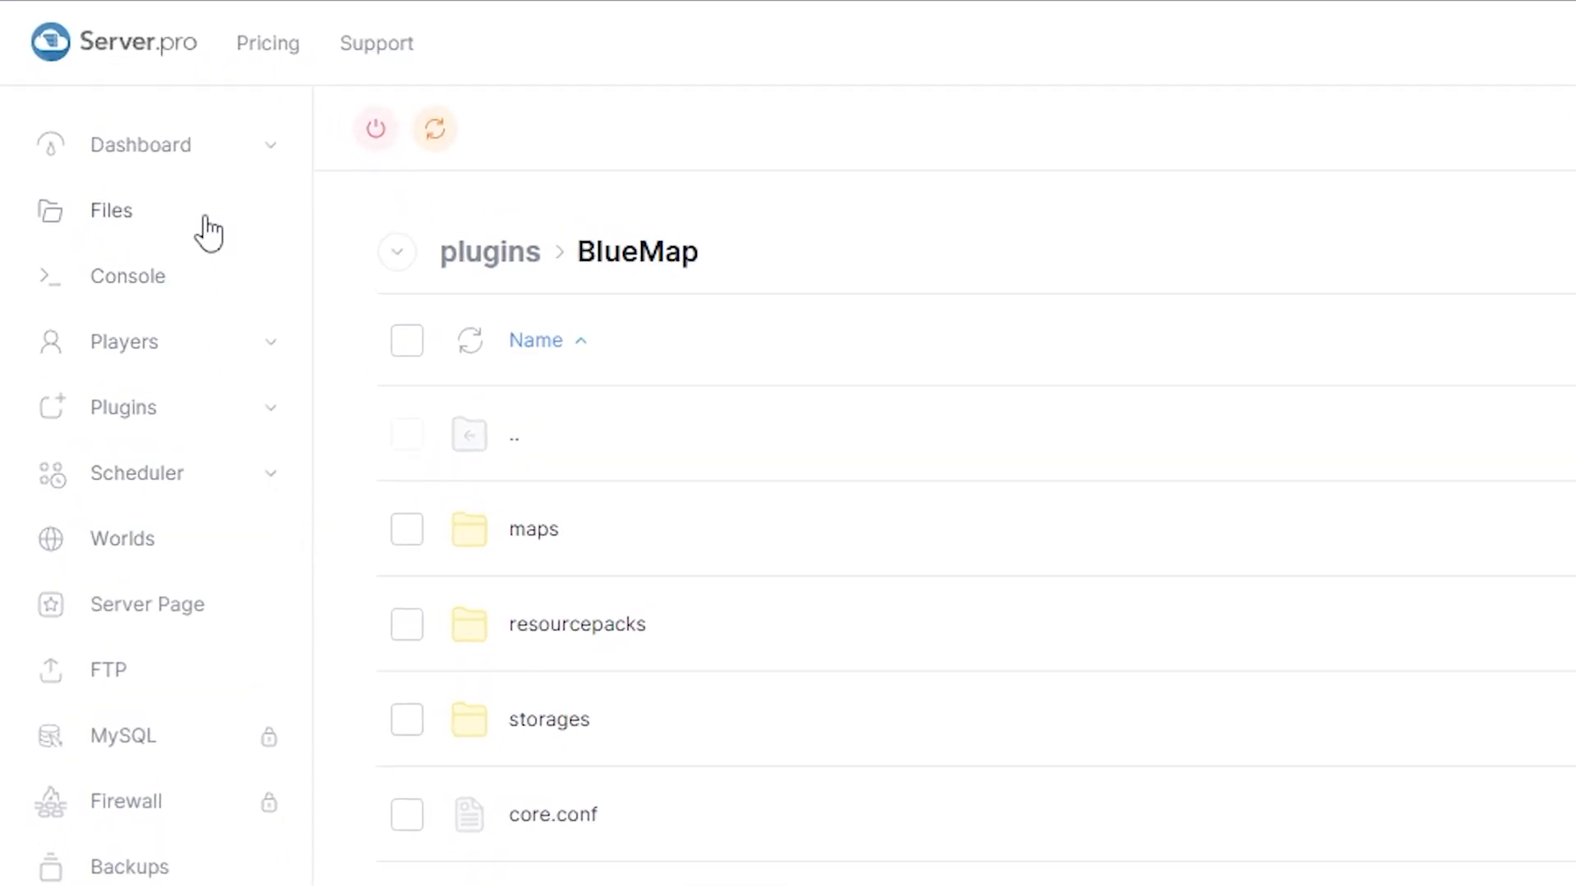
- Open Advanced Settings and read the Open Ports note allowing ports 10203 or 20203
click(203, 162)
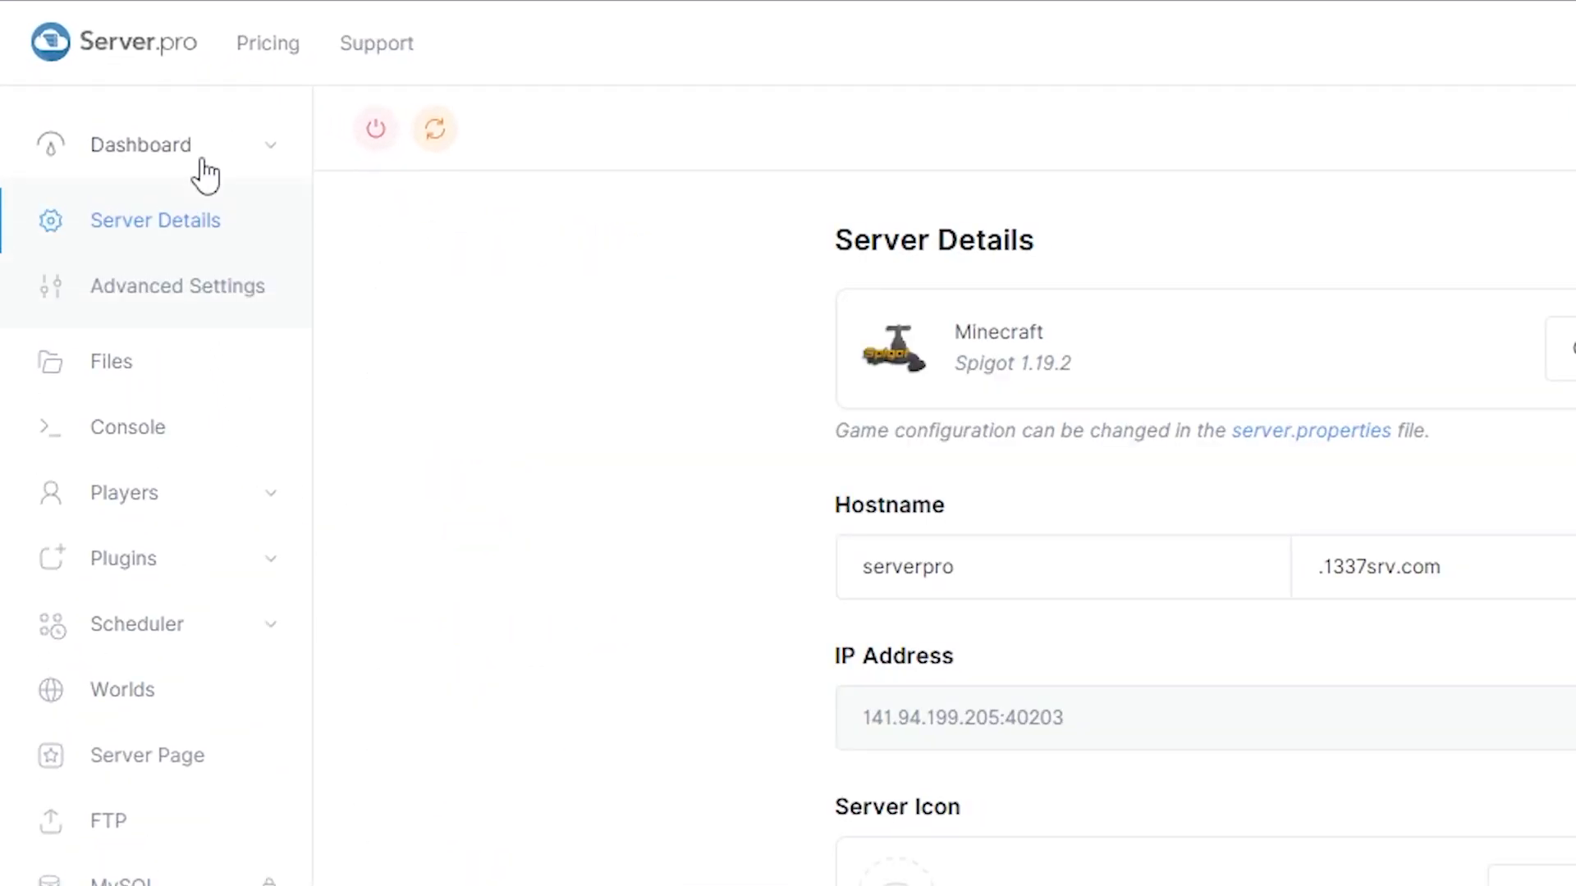
click(220, 303)
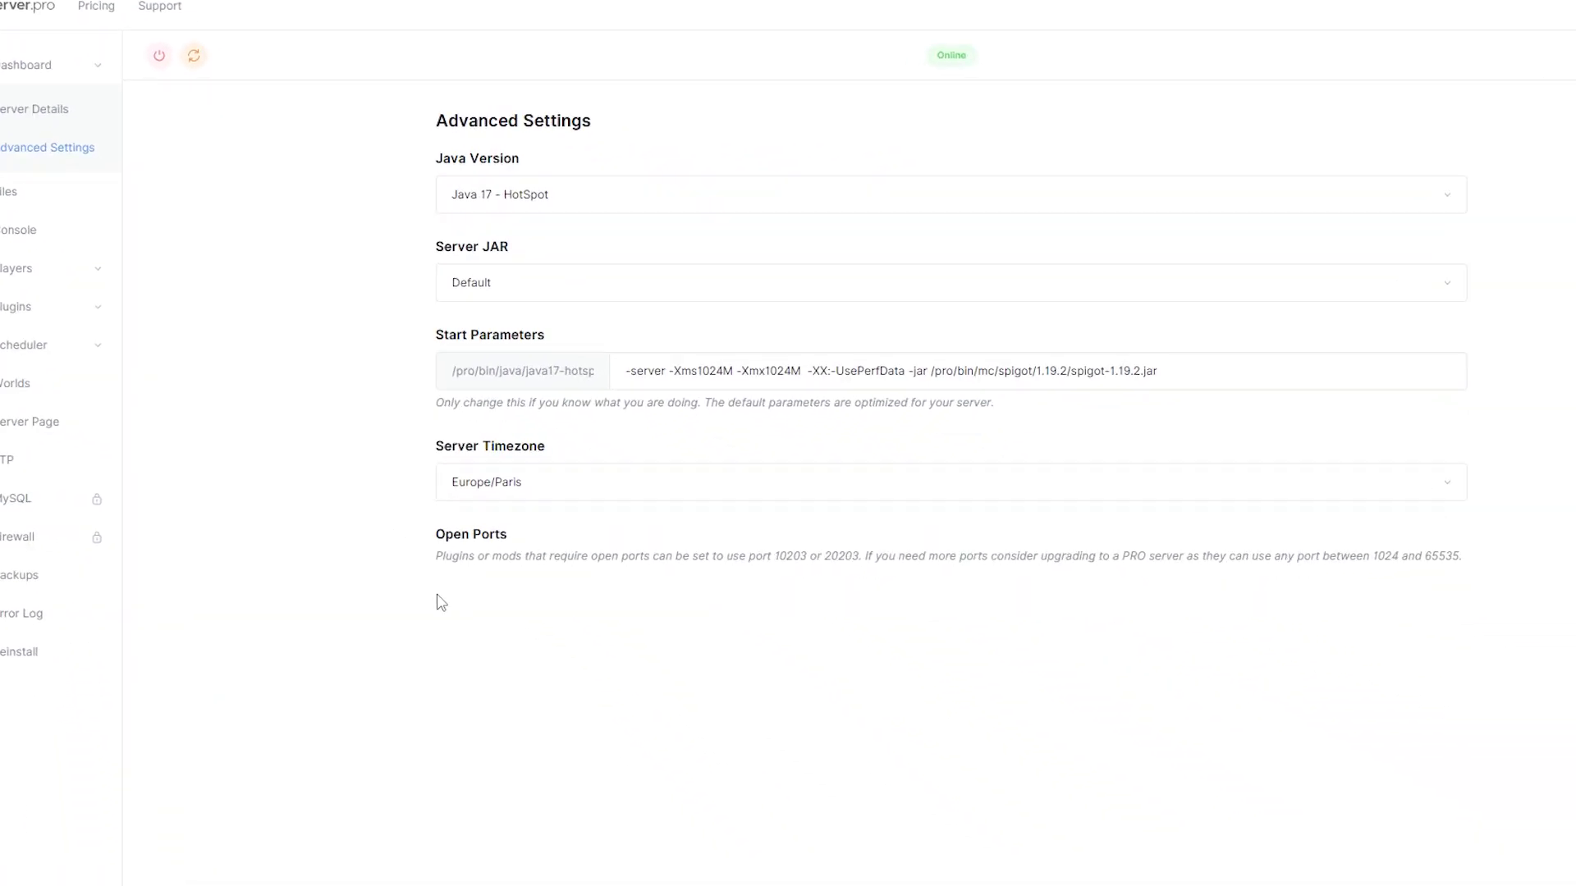
drag(431, 539, 492, 535)
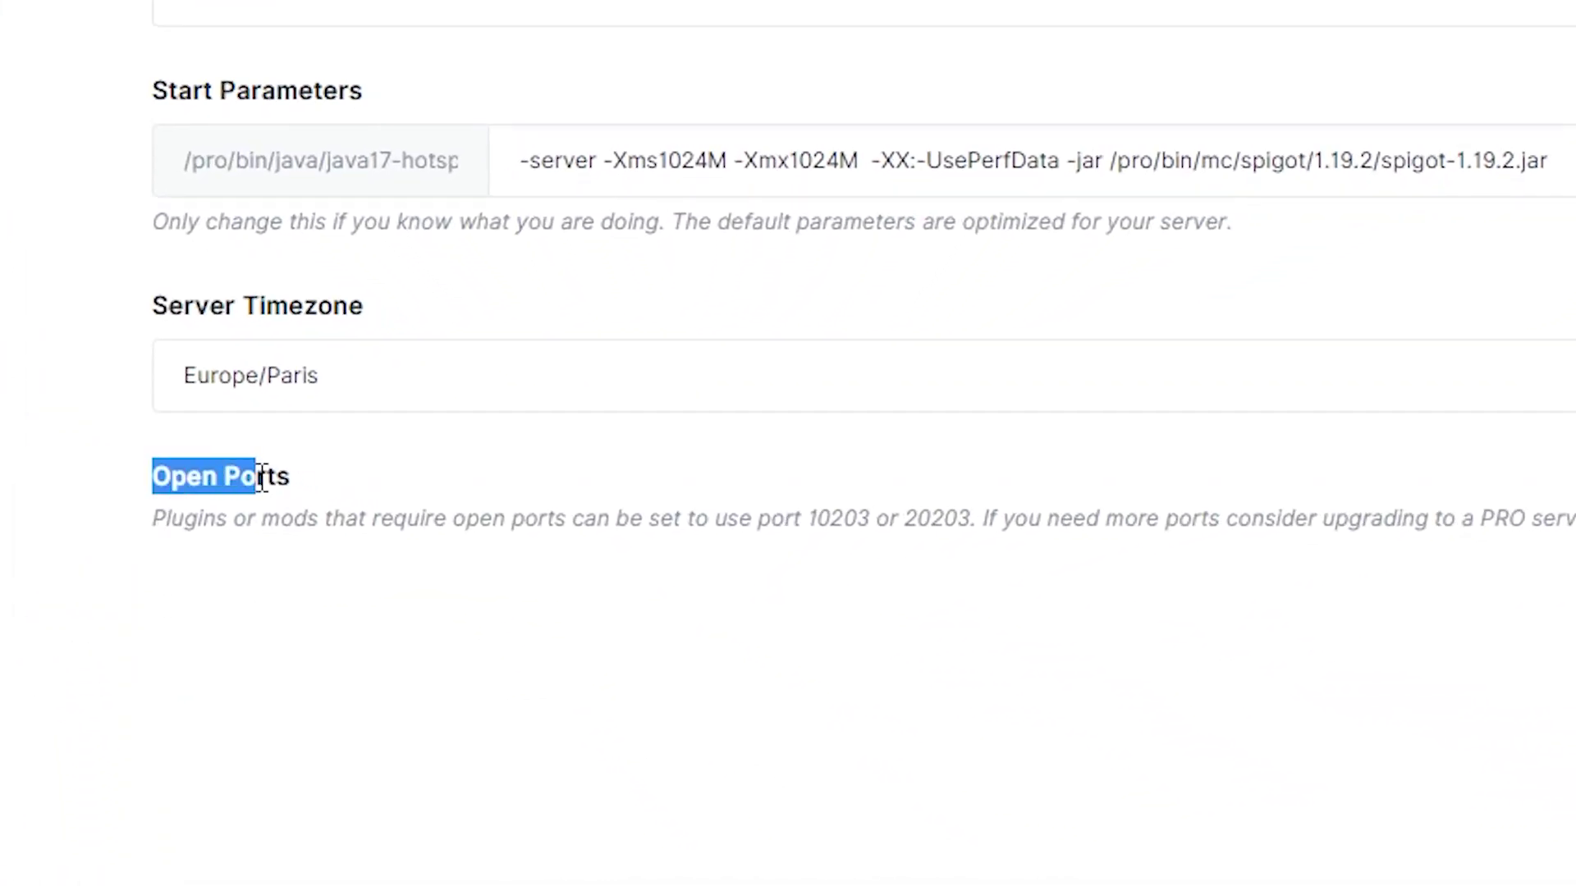
drag(261, 478, 306, 491)
click(874, 712)
drag(805, 521, 979, 523)
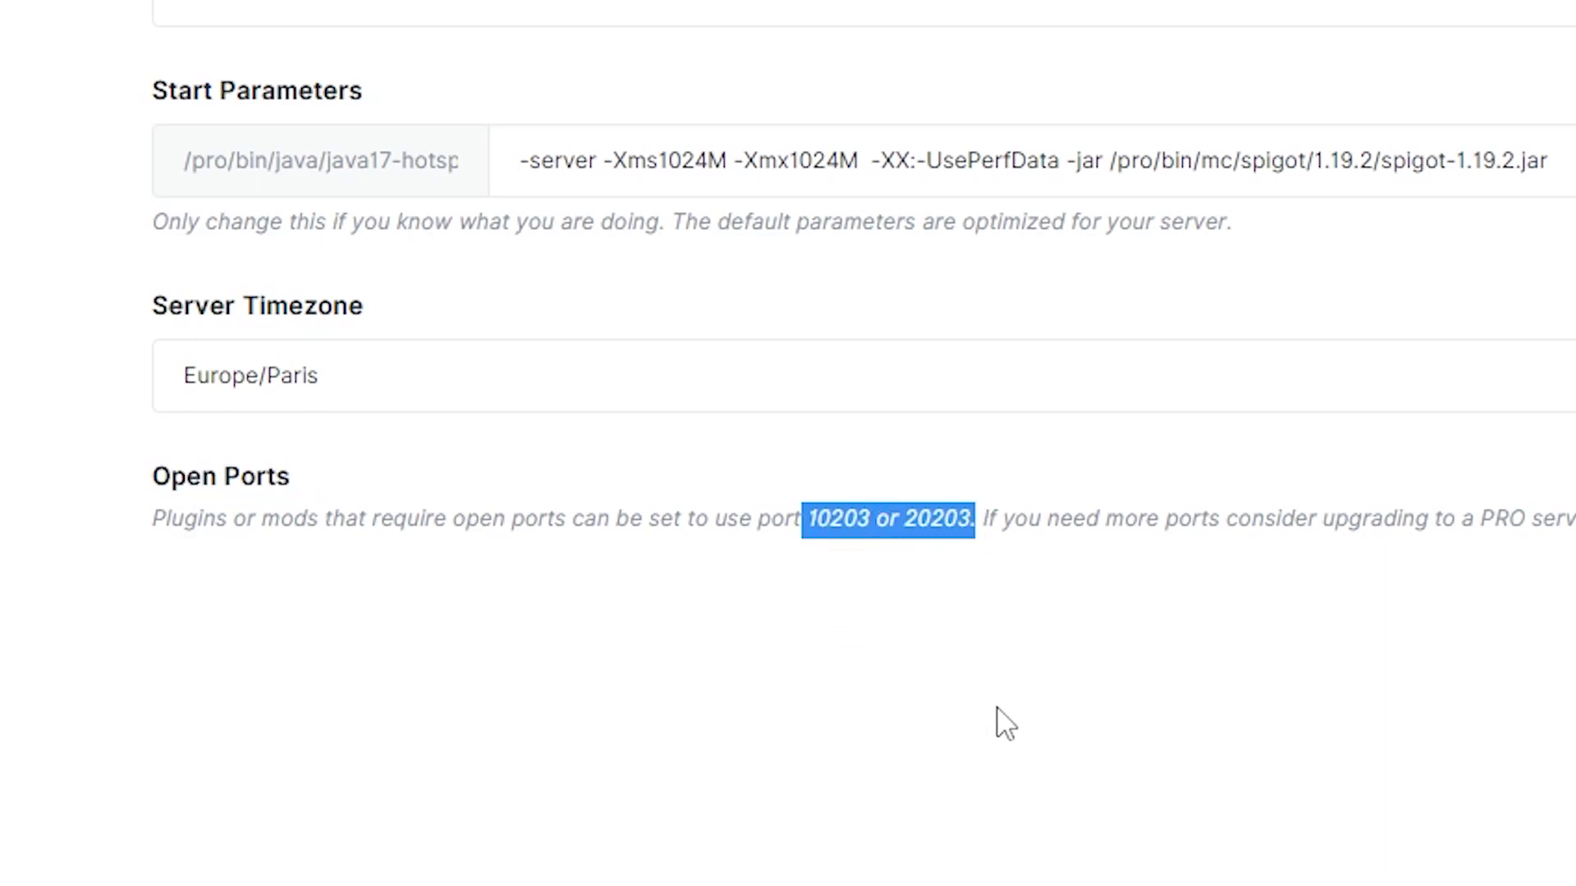
click(887, 568)
- Copy the port number 10203 from the Open Ports section
double_click(846, 518)
right_click(842, 515)
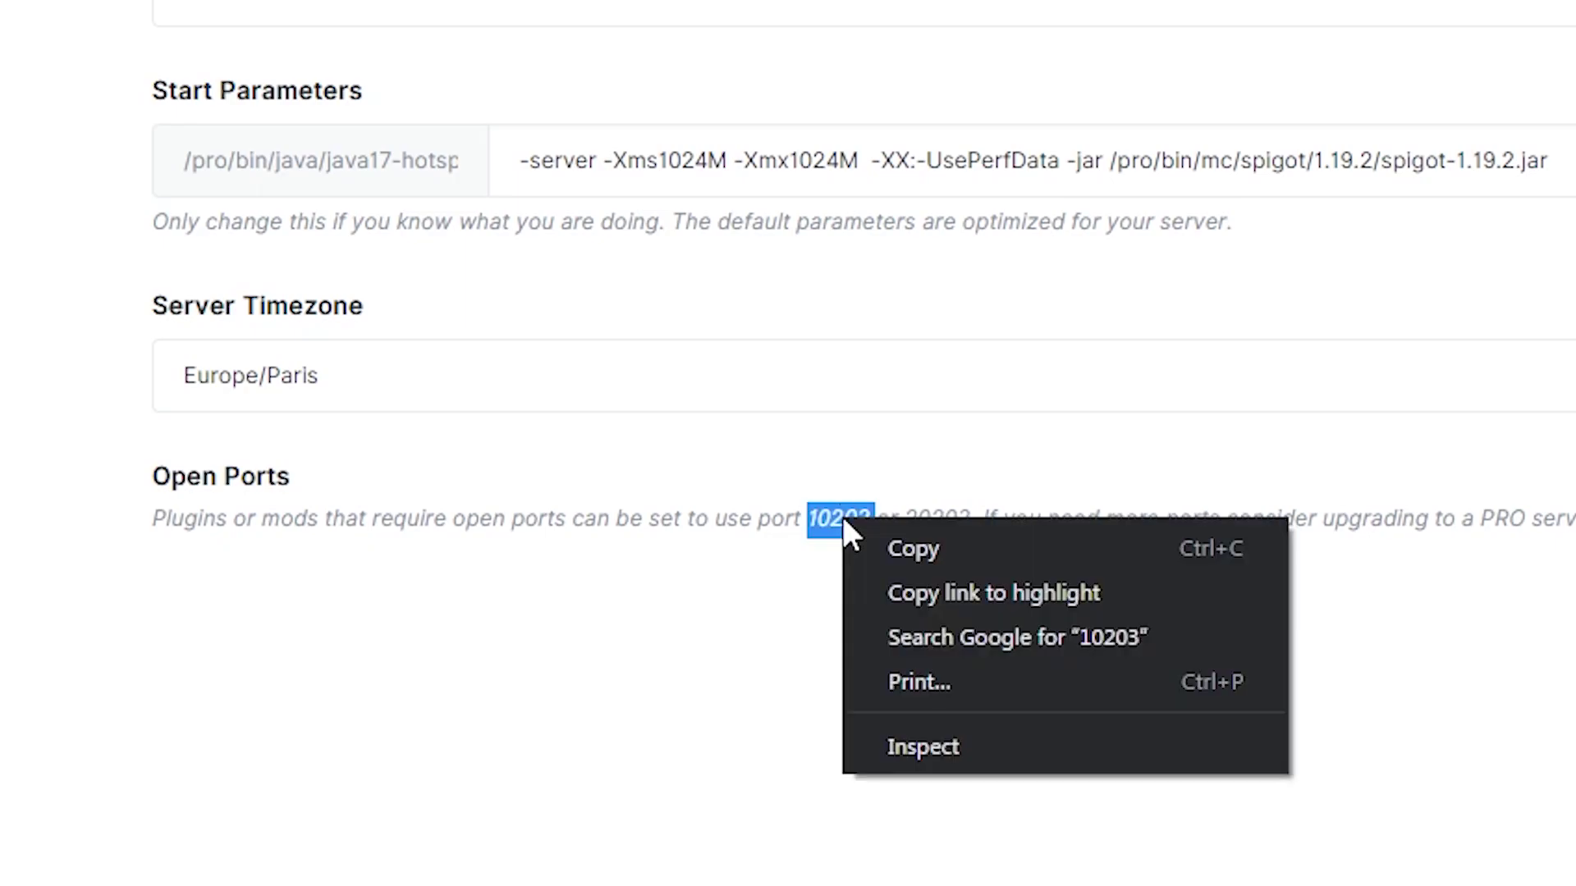
click(863, 550)
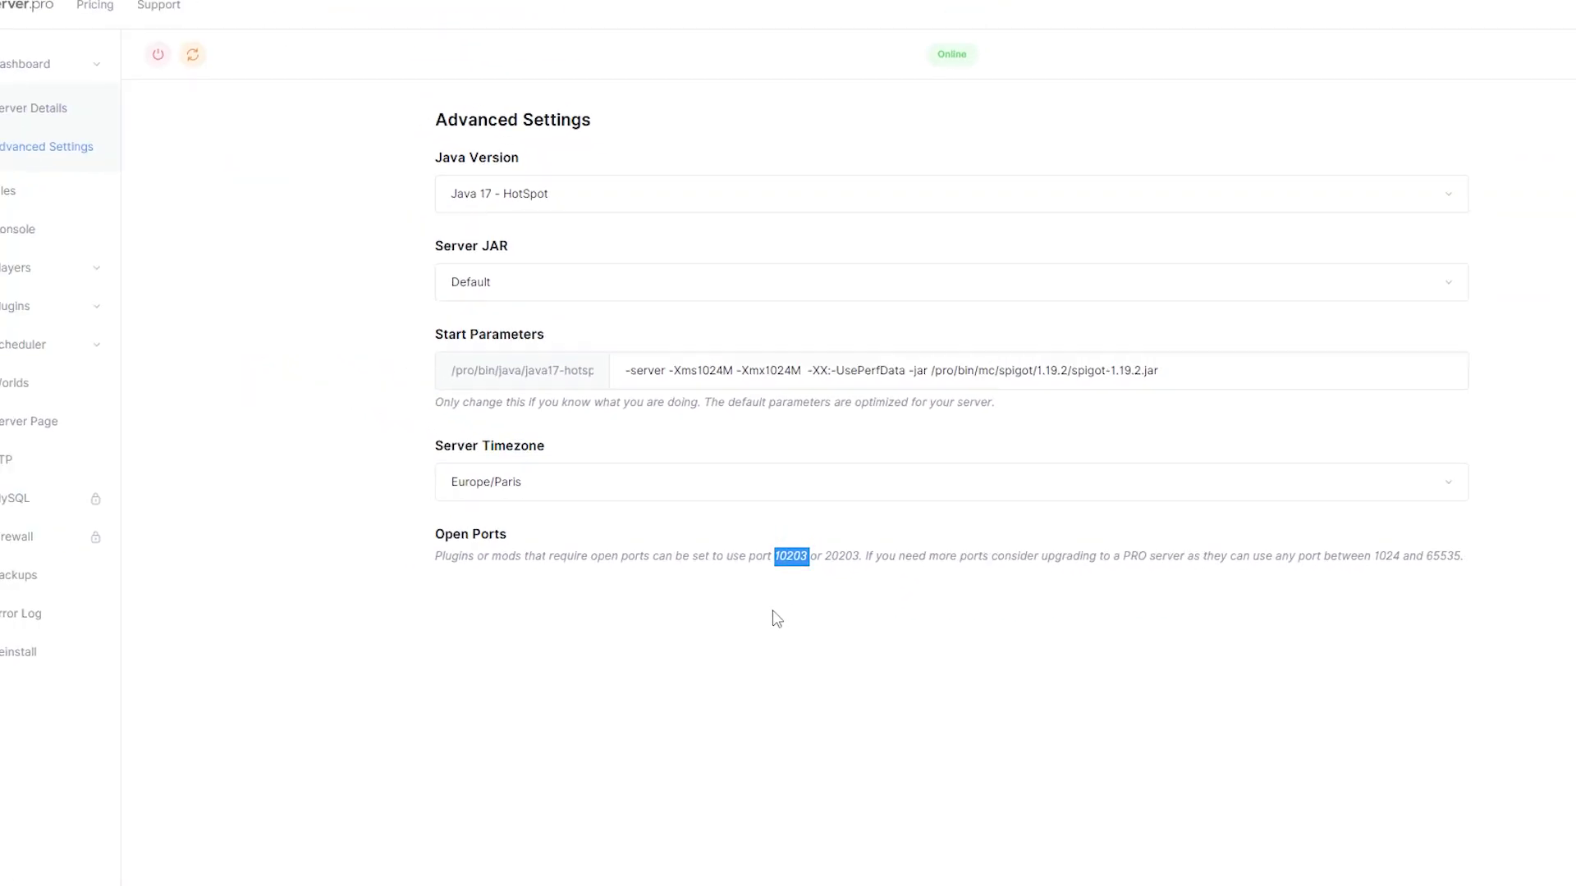
click(805, 625)
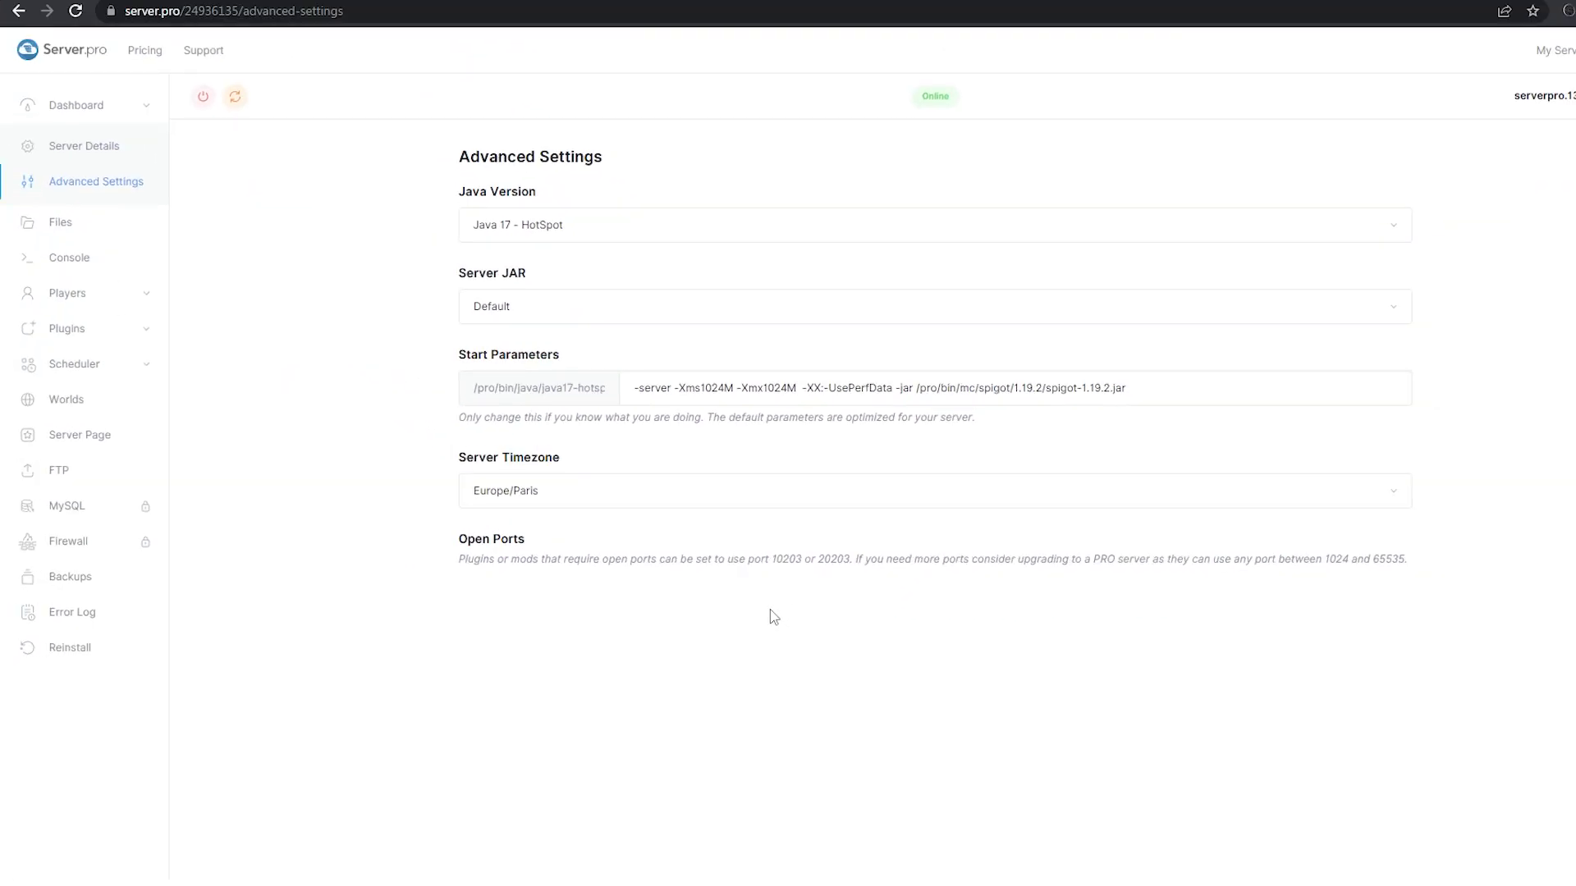
- Change the port in plugins/BlueMap/webserver.conf from 8100 to 10203 and save the file
click(111, 234)
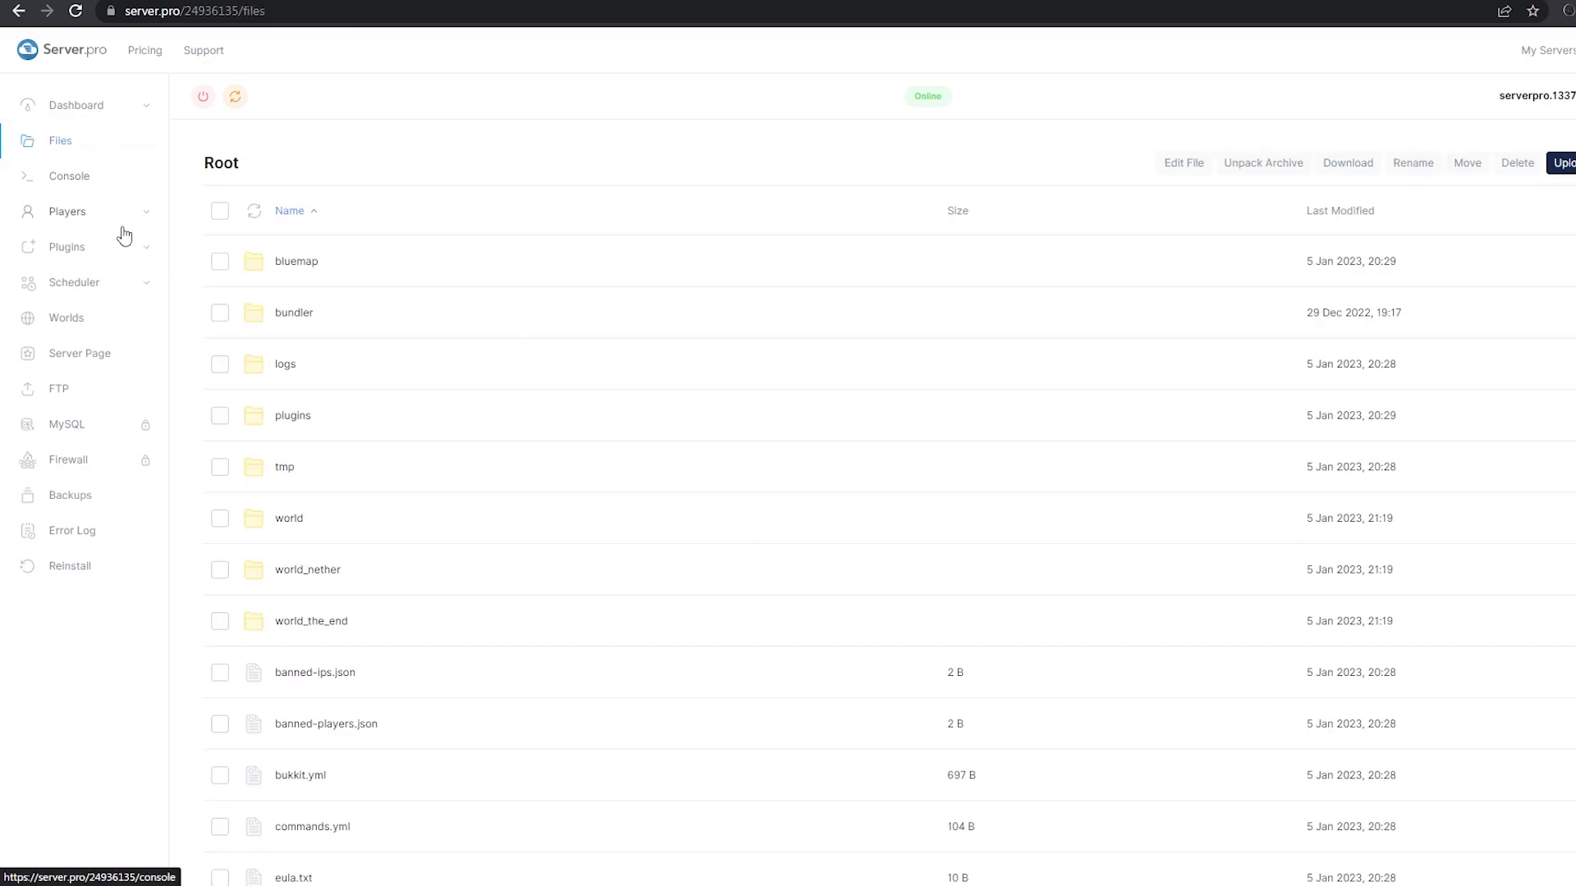
click(305, 419)
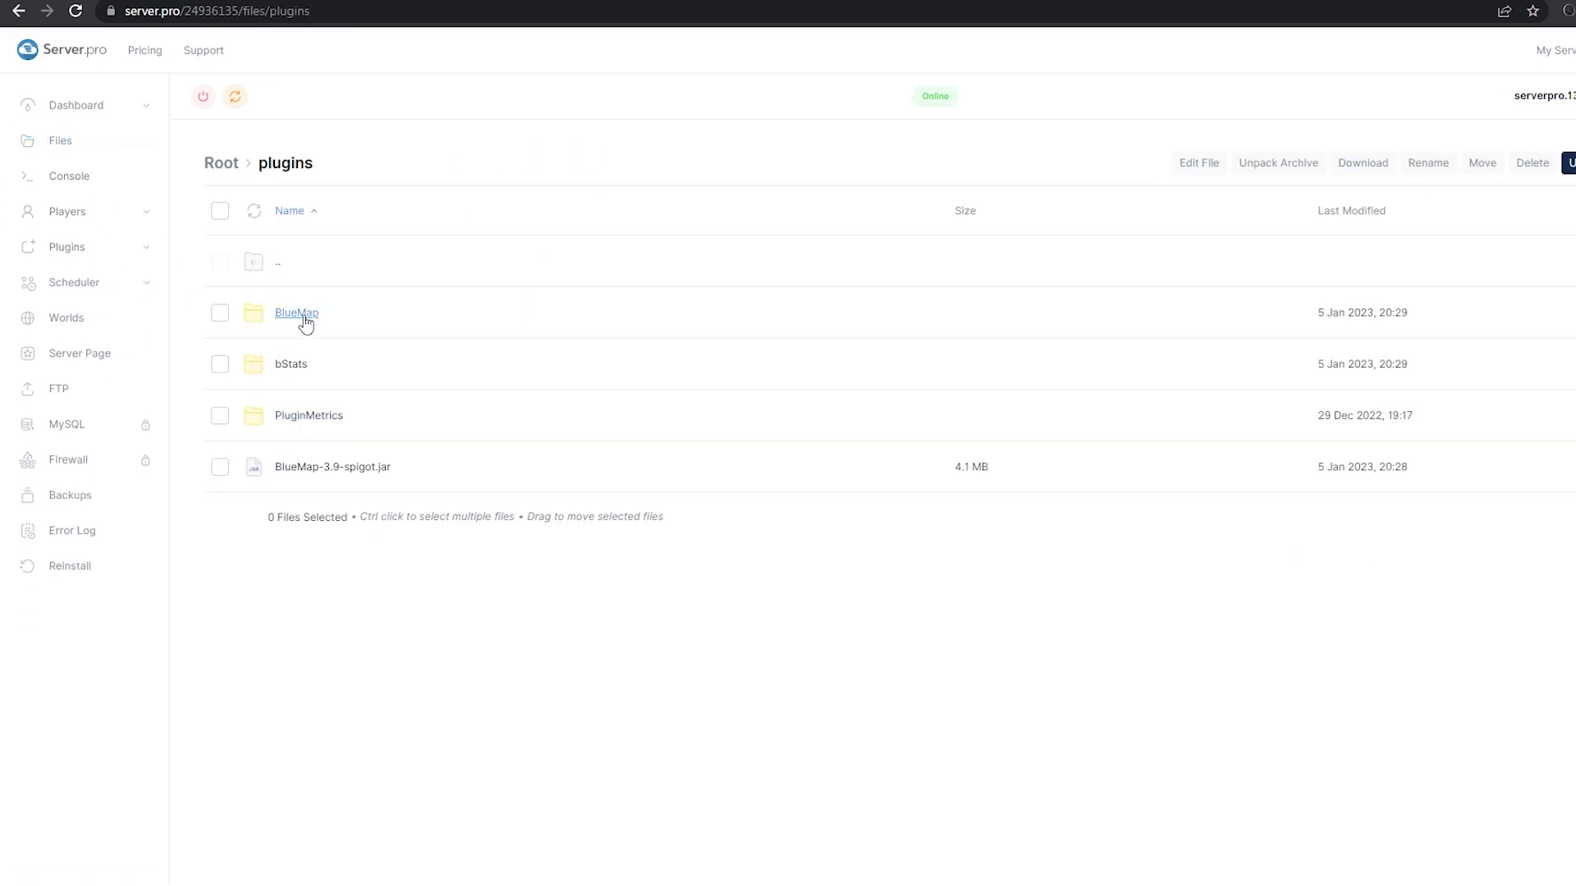
click(303, 315)
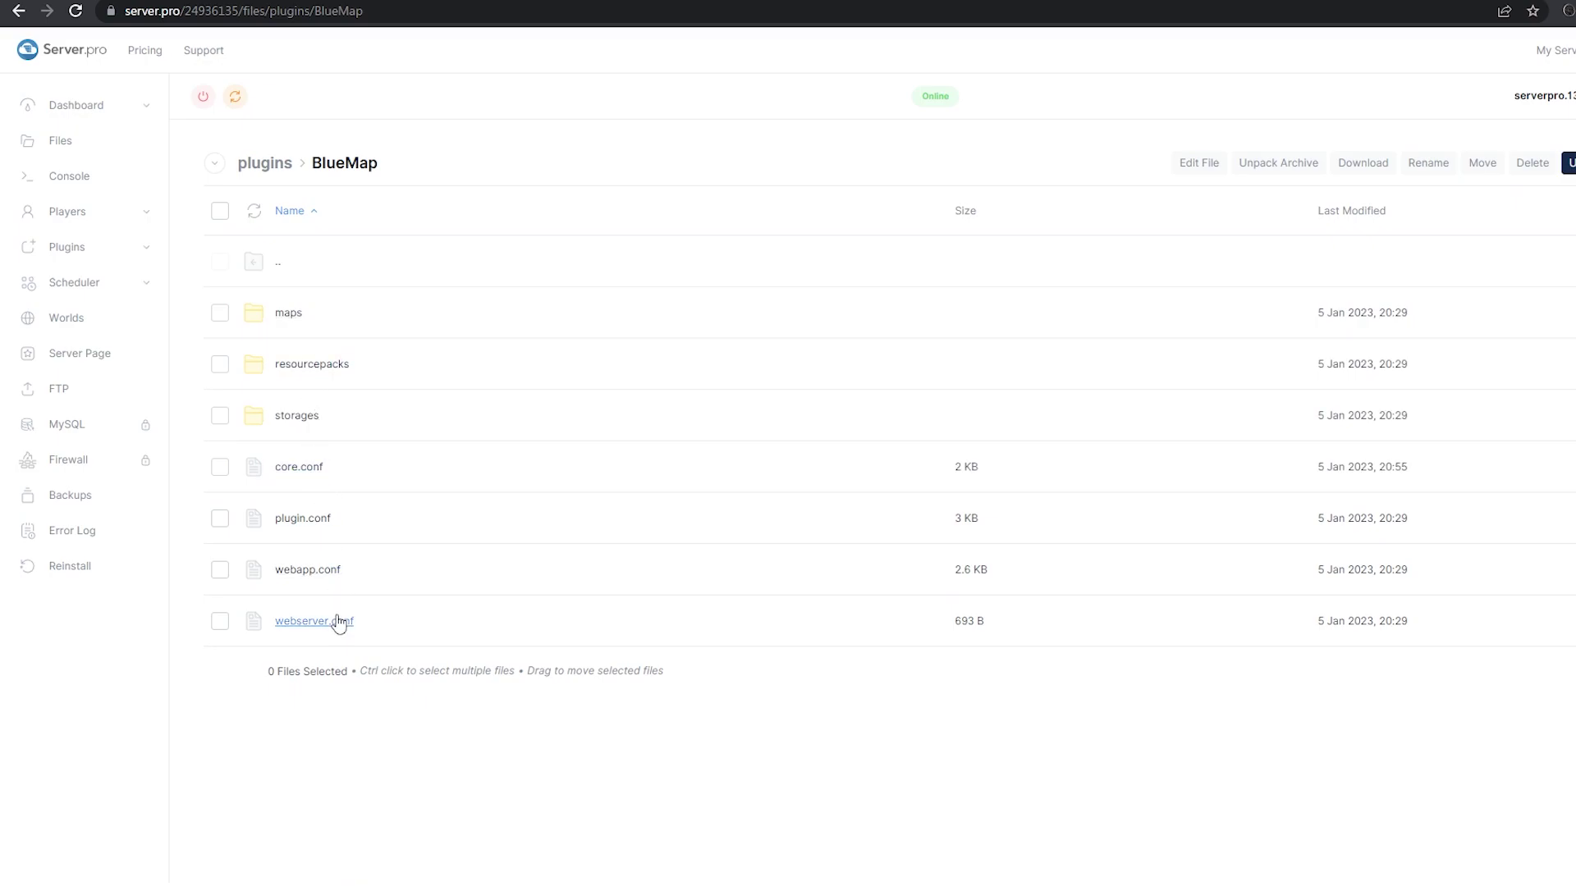
click(336, 617)
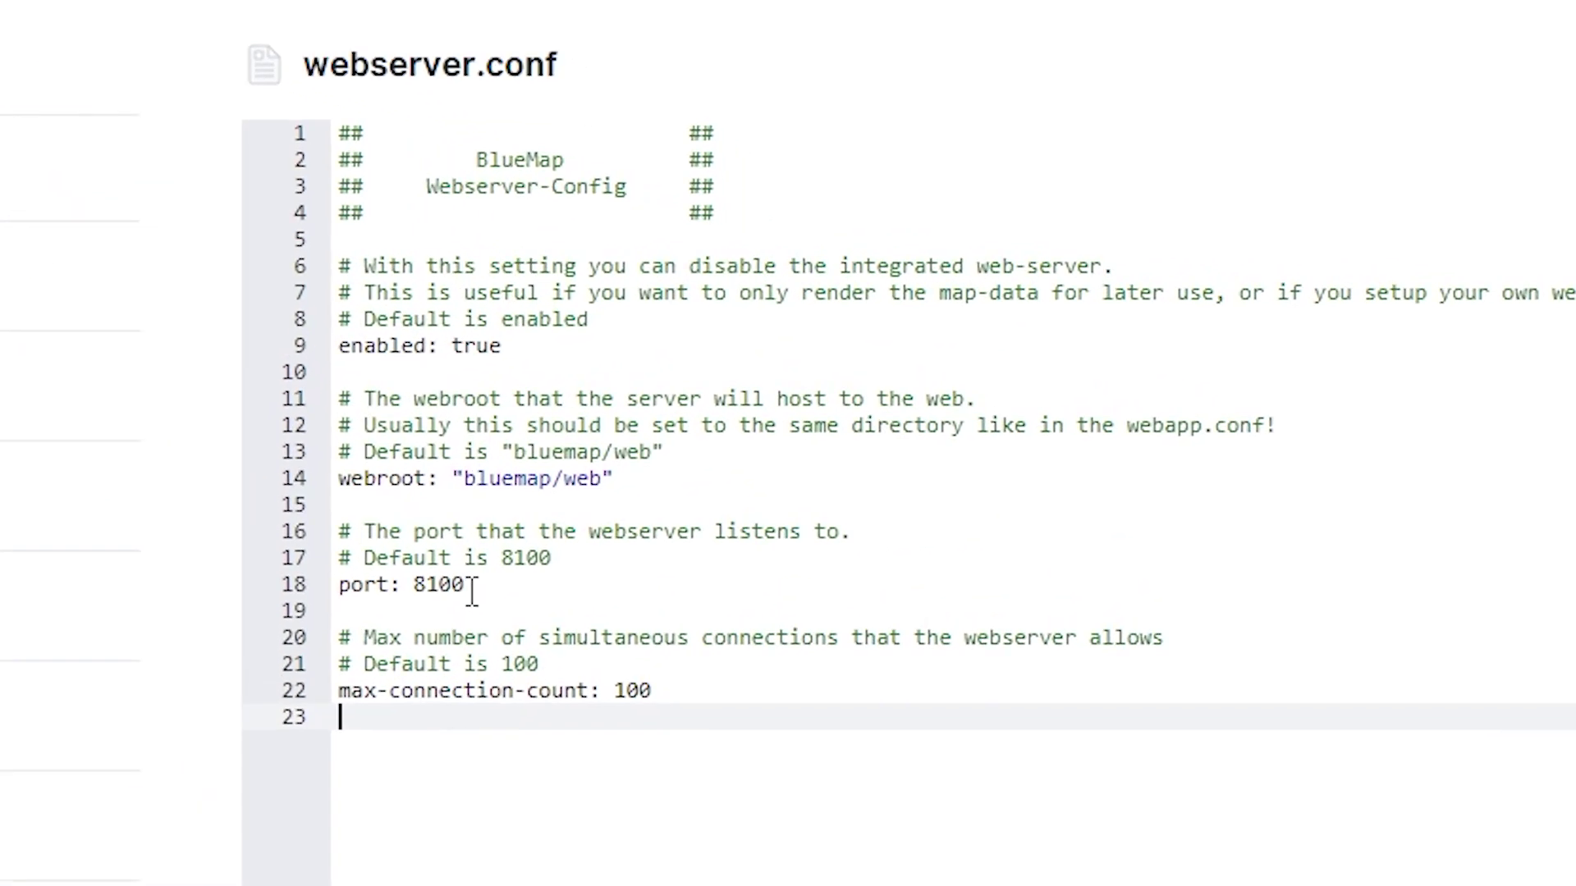
click(666, 403)
key(BackSpace)
key(BackSpace)
key(BackSpace)
key(BackSpace)
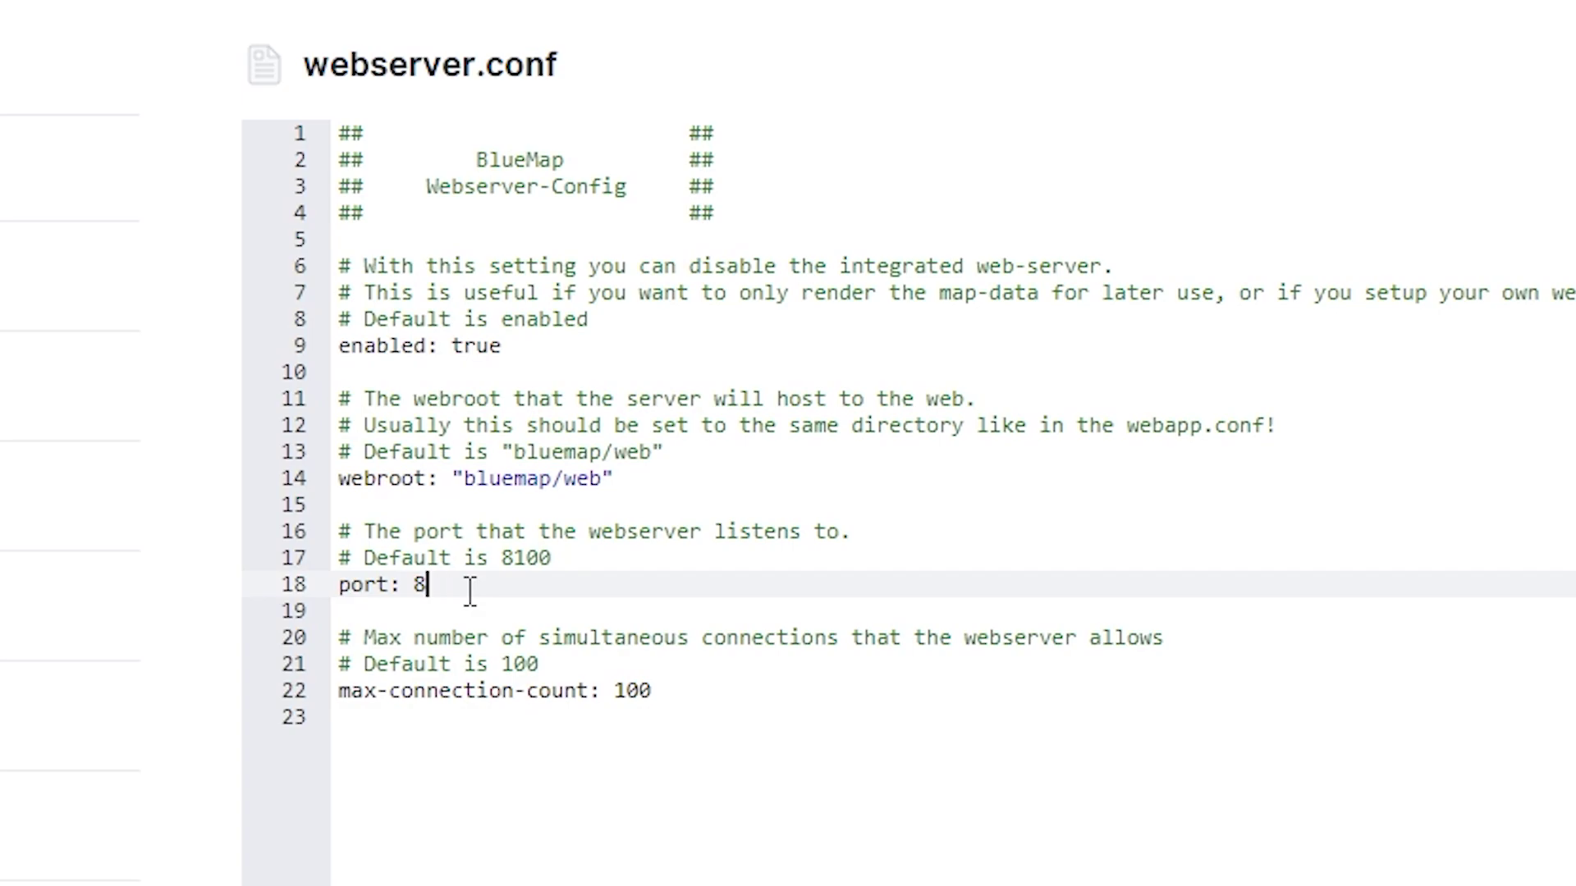
text(10203)
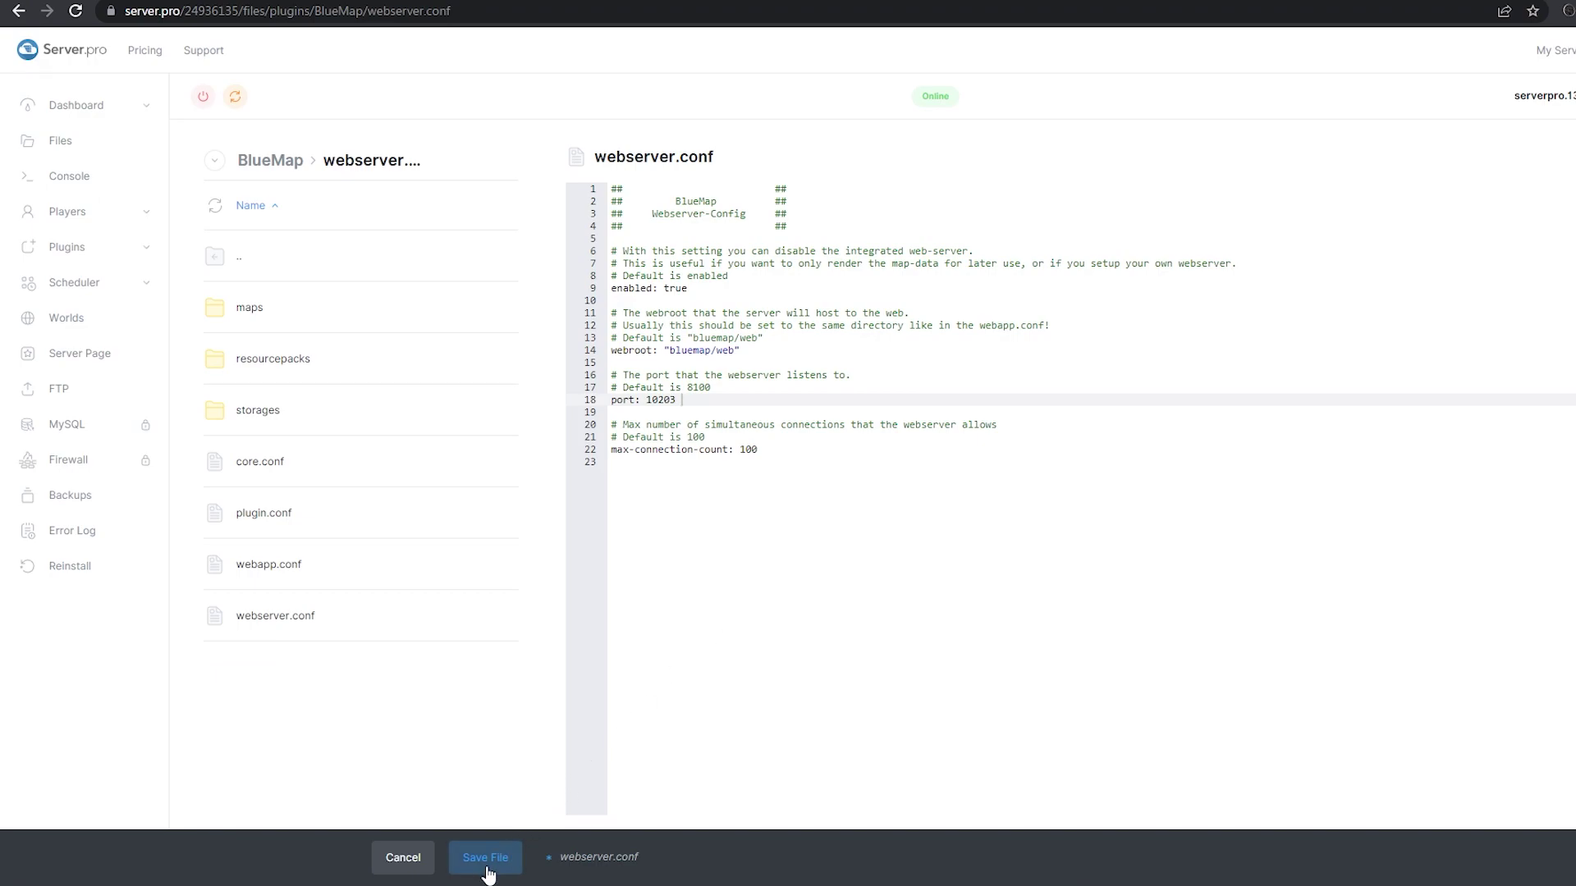
click(486, 858)
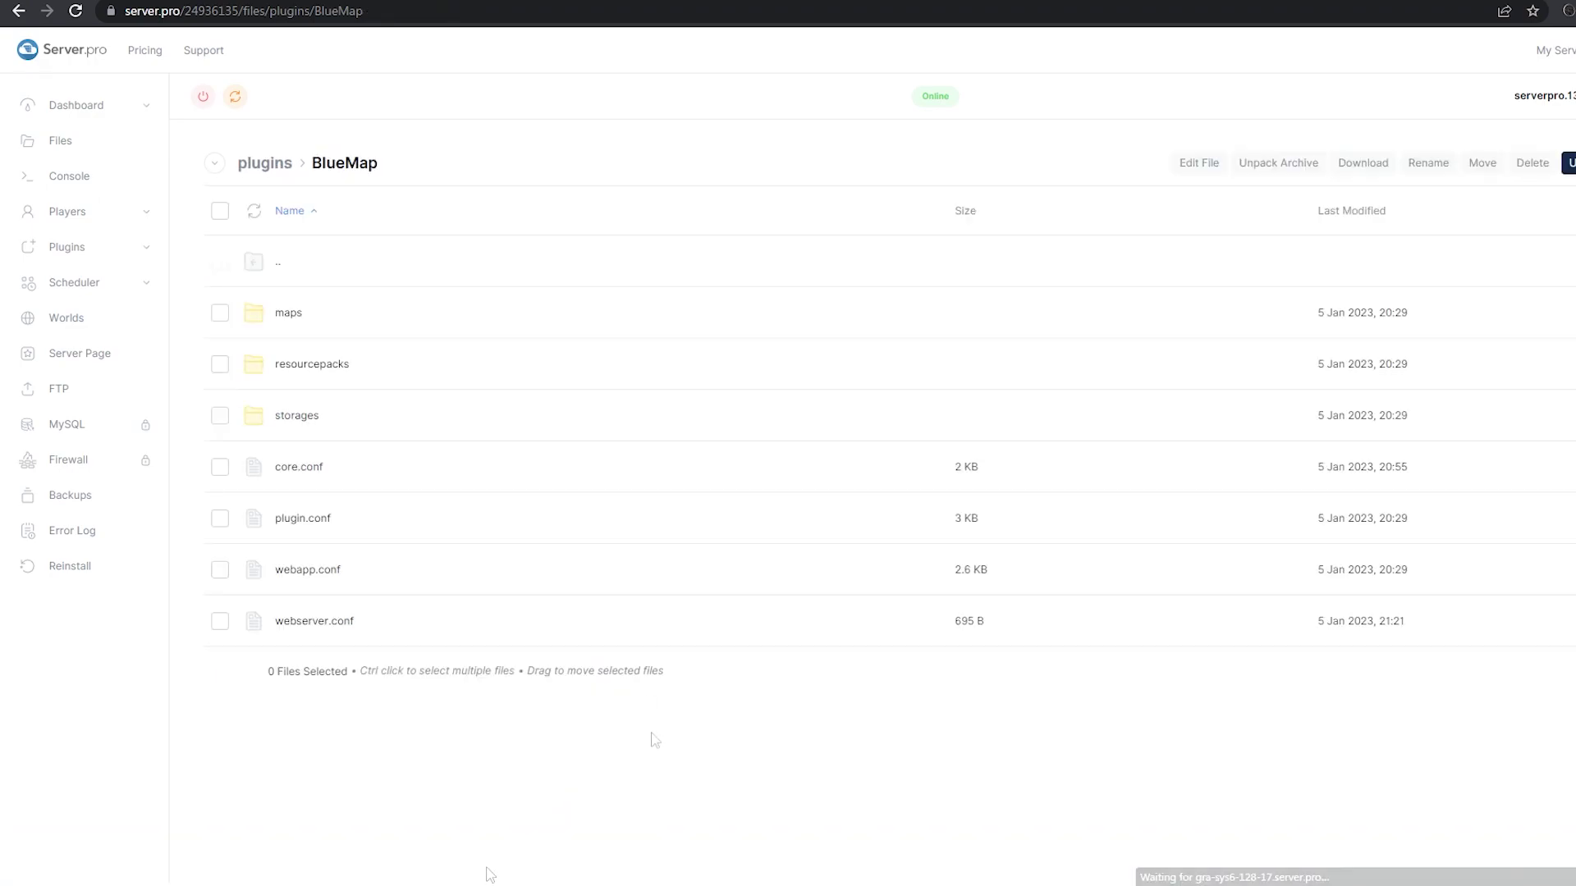
- Restart the server, run 'bluemap reload' in the console, and confirm the reloaded message
click(236, 99)
click(105, 182)
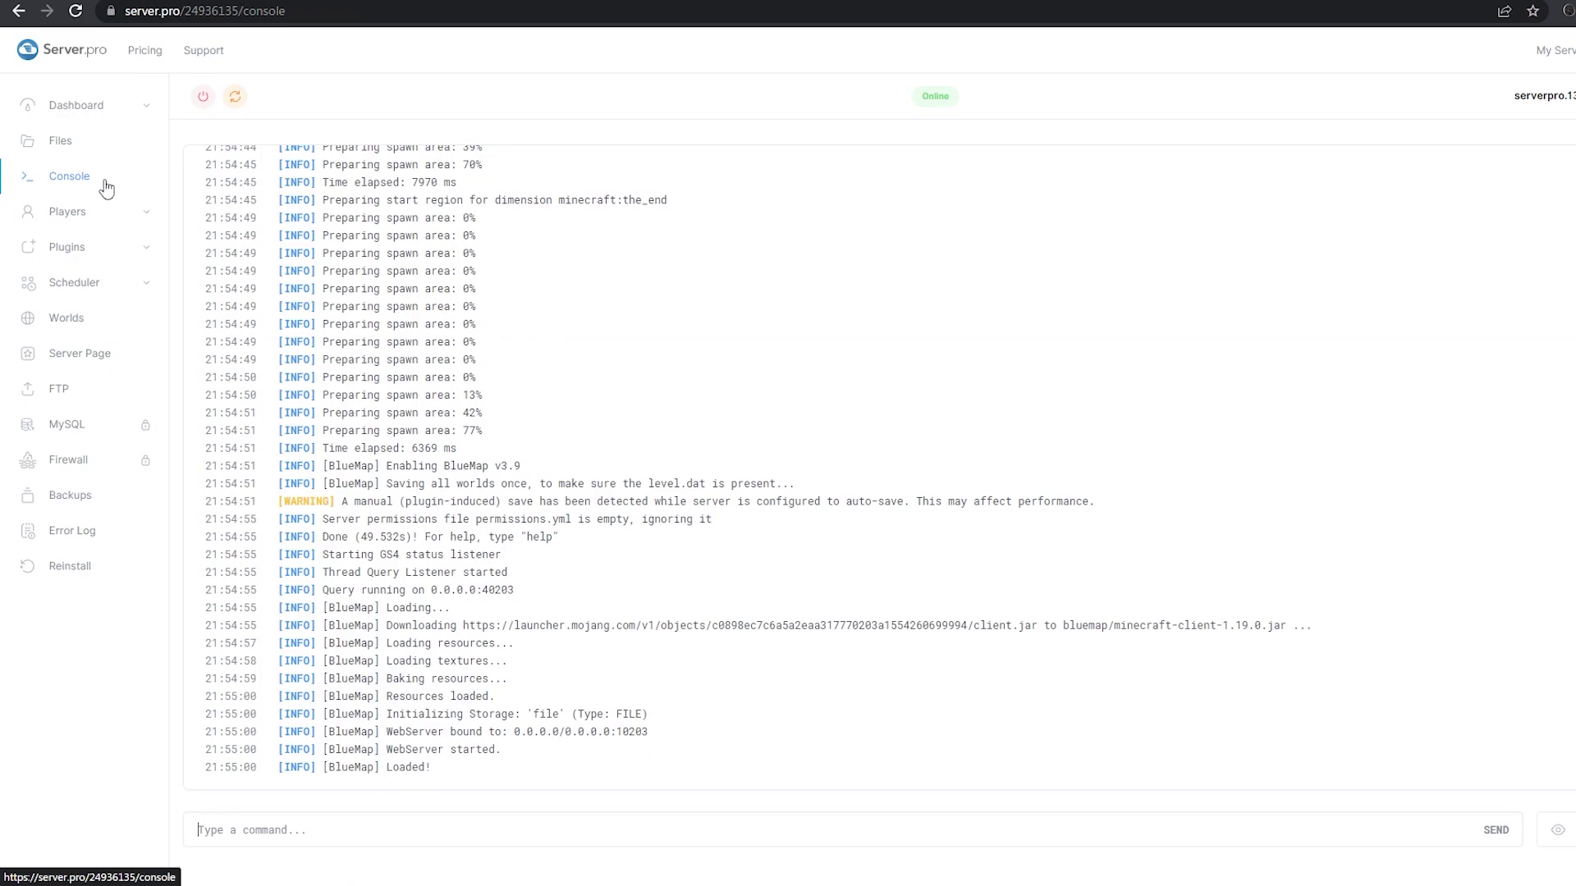
text(bluemap reload)
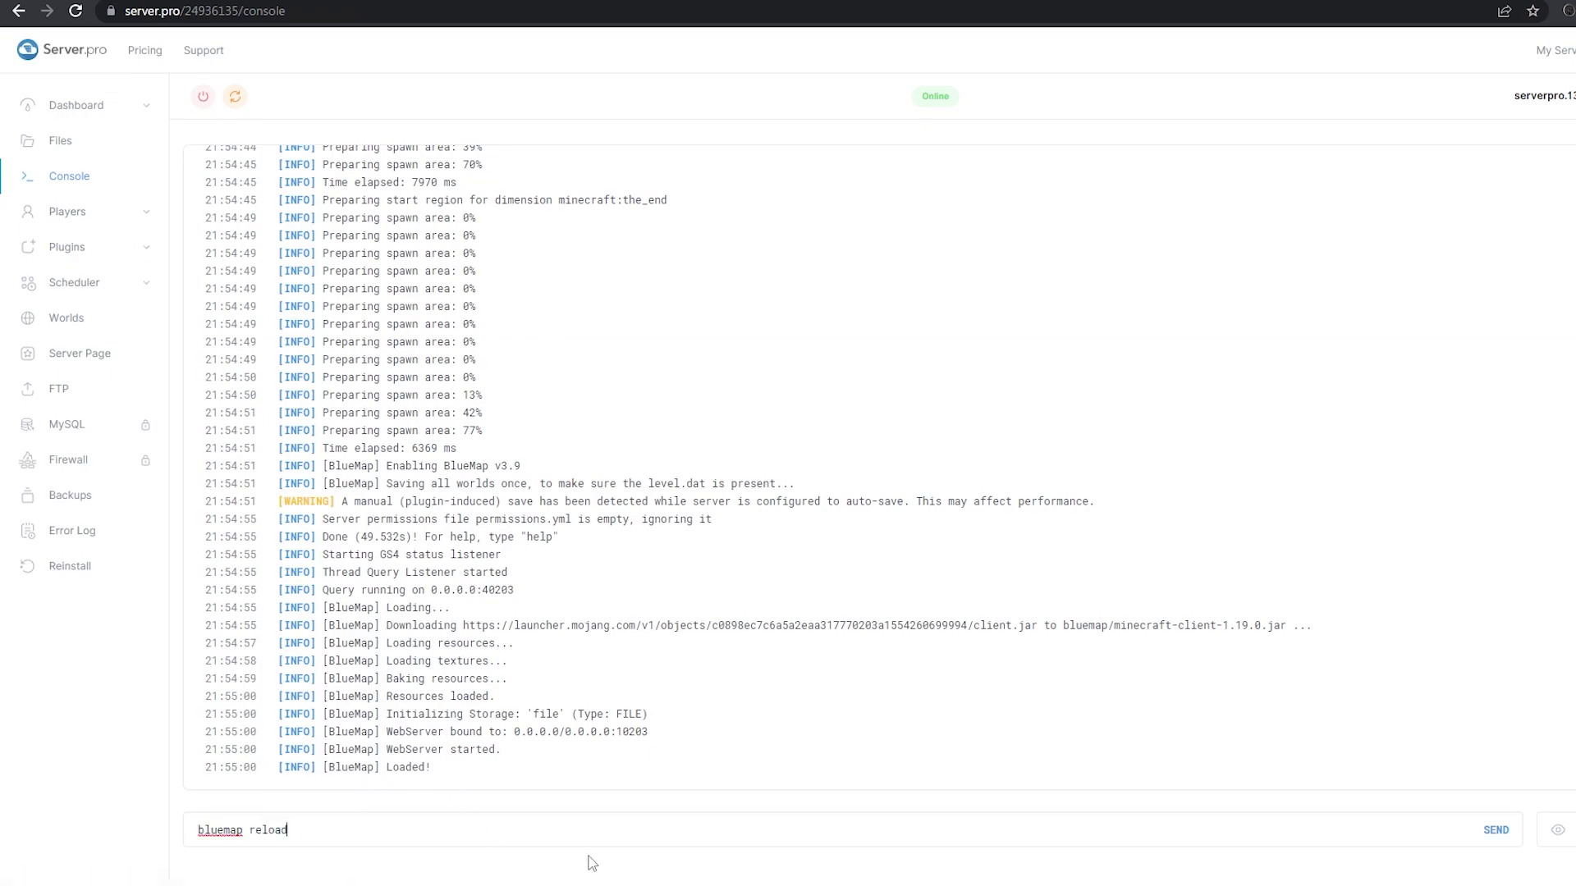
key(Return)
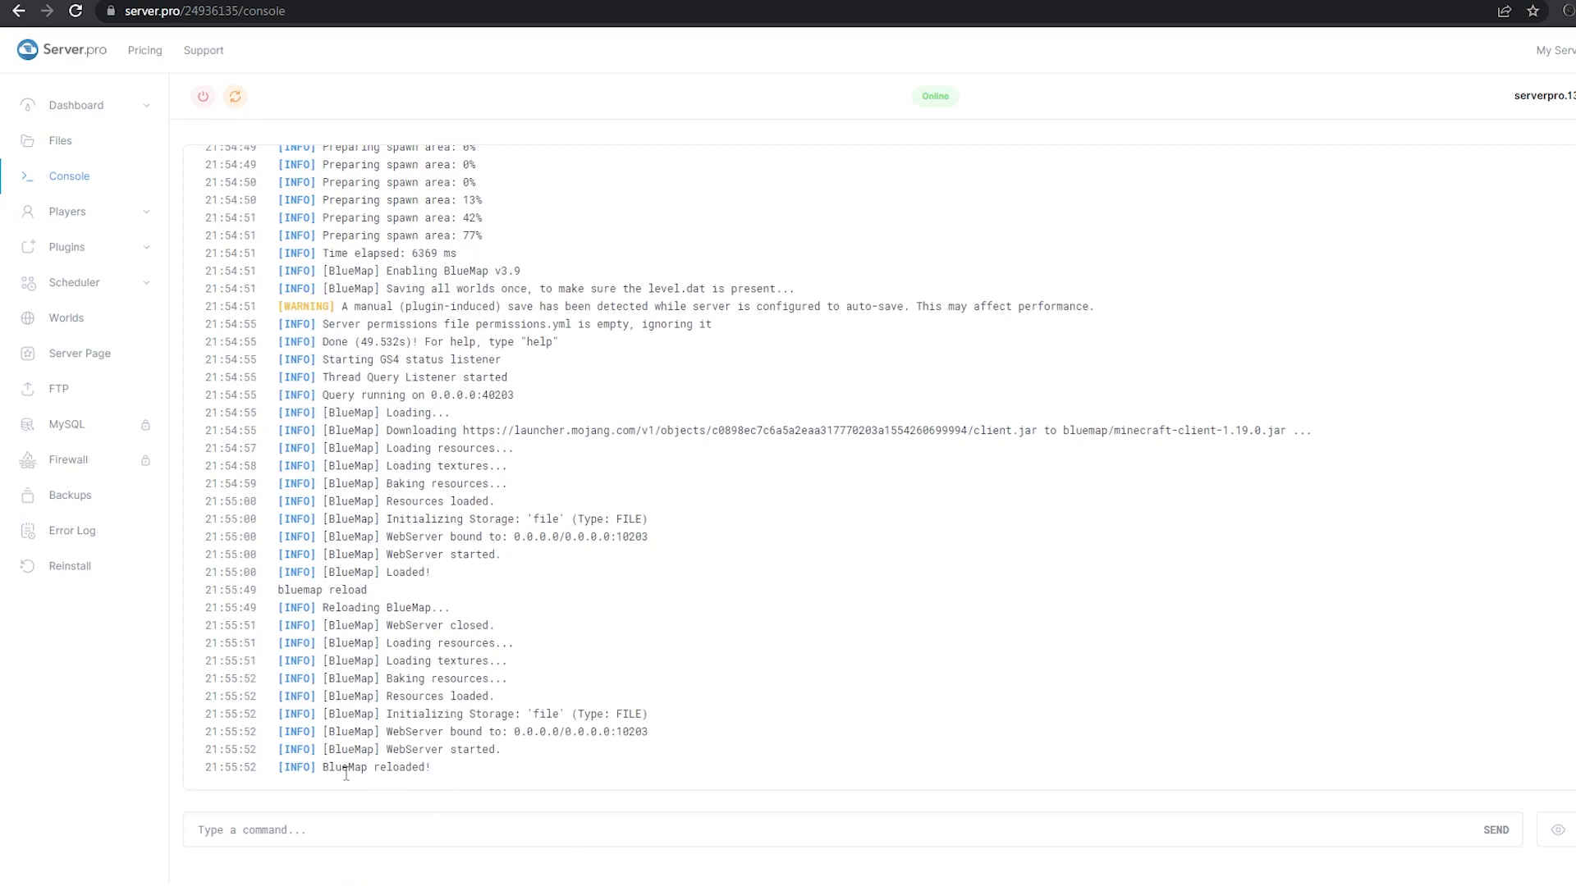
drag(323, 770, 386, 784)
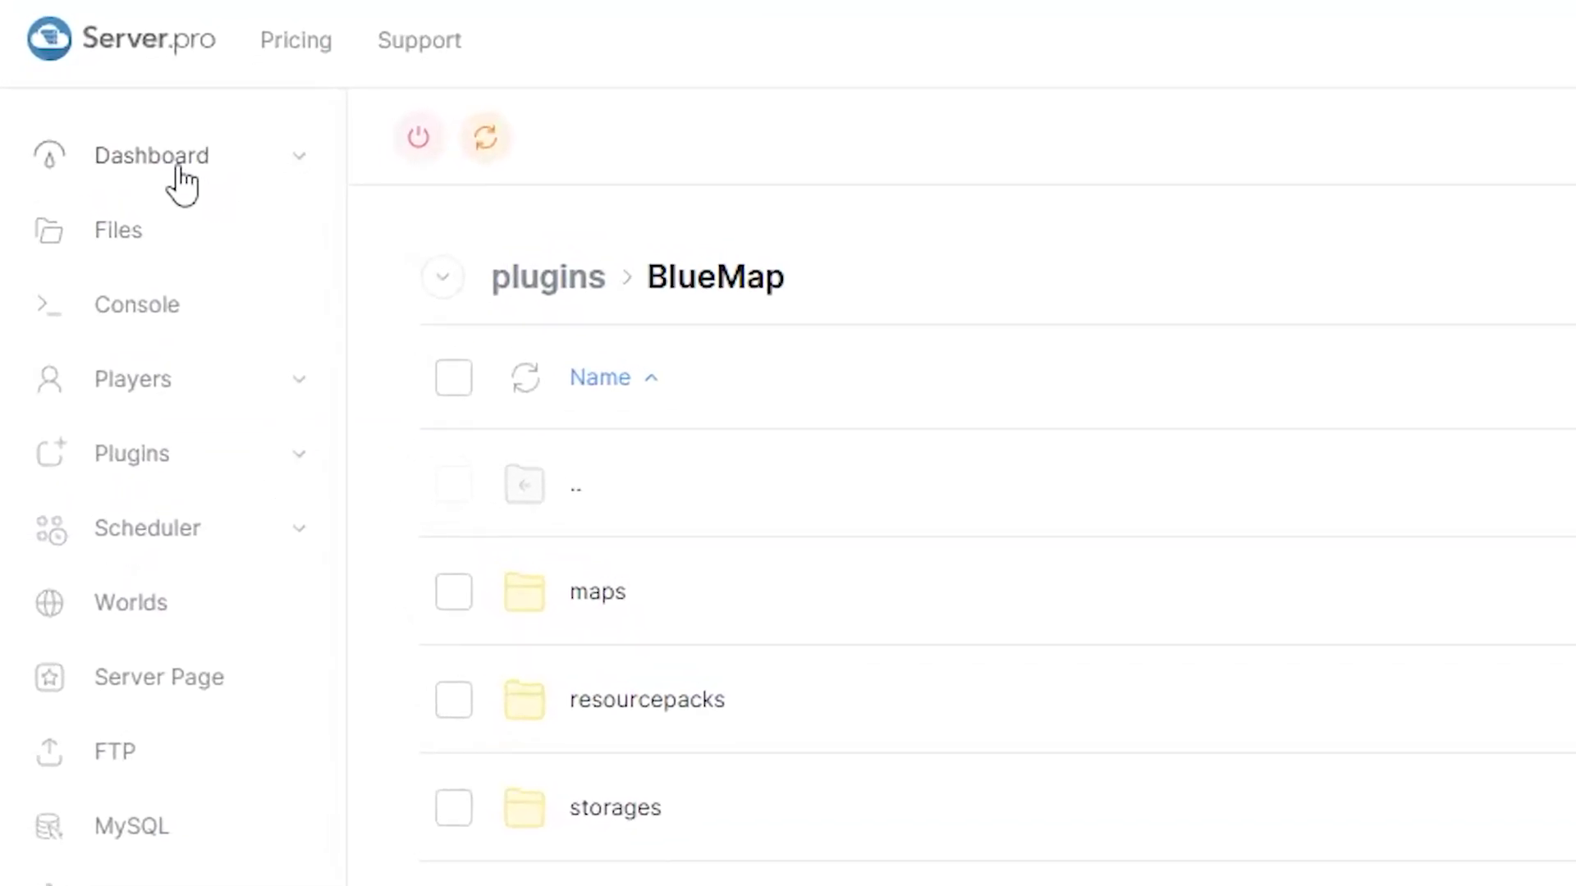
- On Server Details, look over the Hostname and IP Address fields and copy the IP address
click(179, 168)
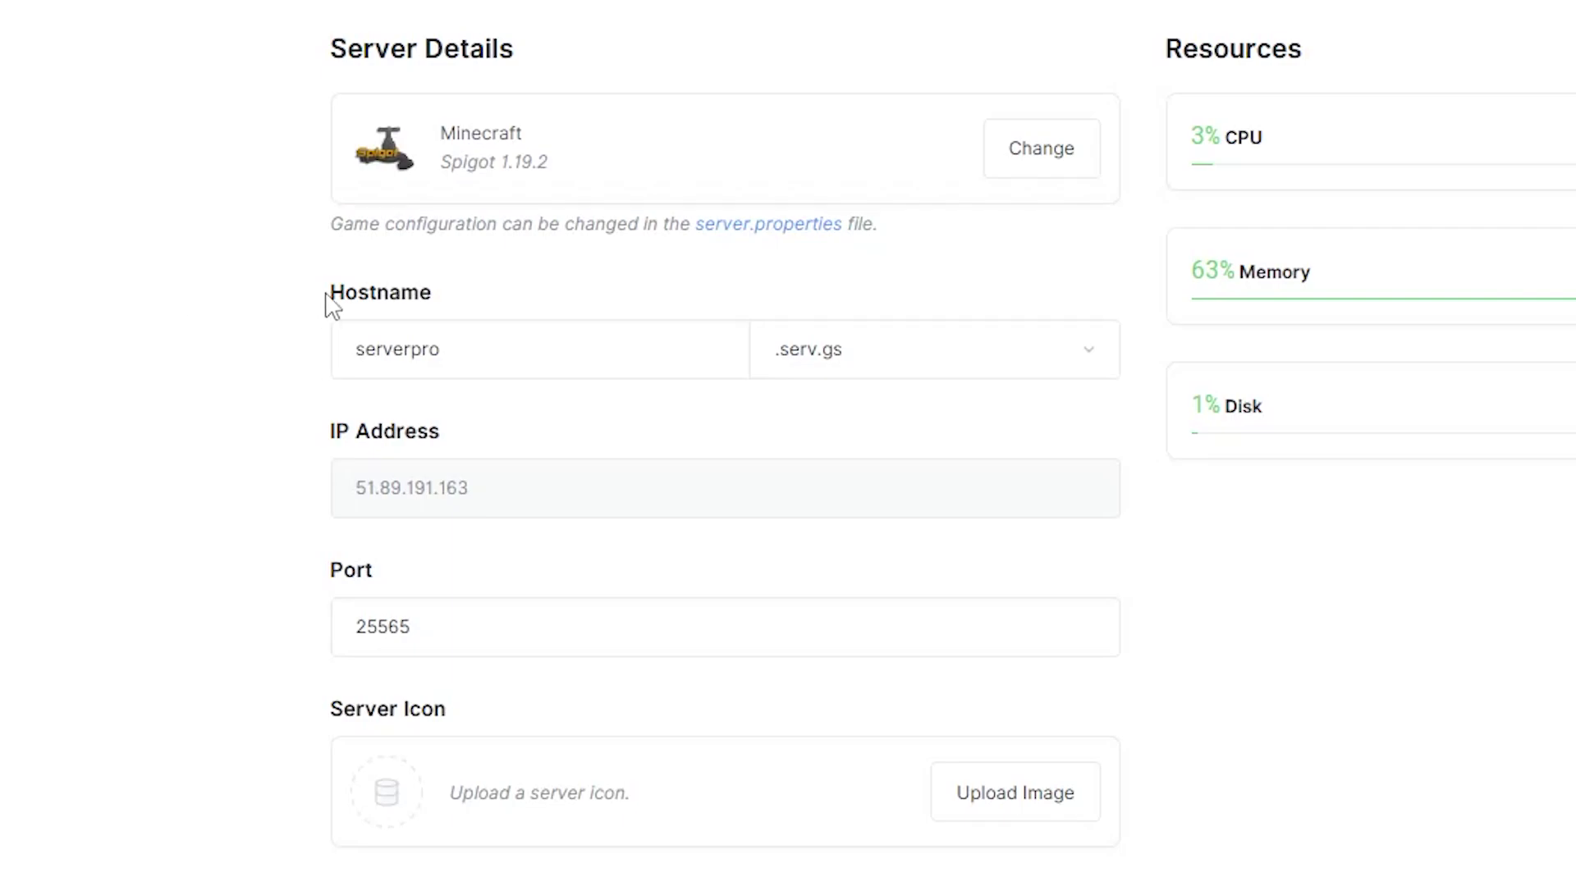
drag(330, 306, 451, 303)
drag(313, 440, 464, 447)
click(620, 431)
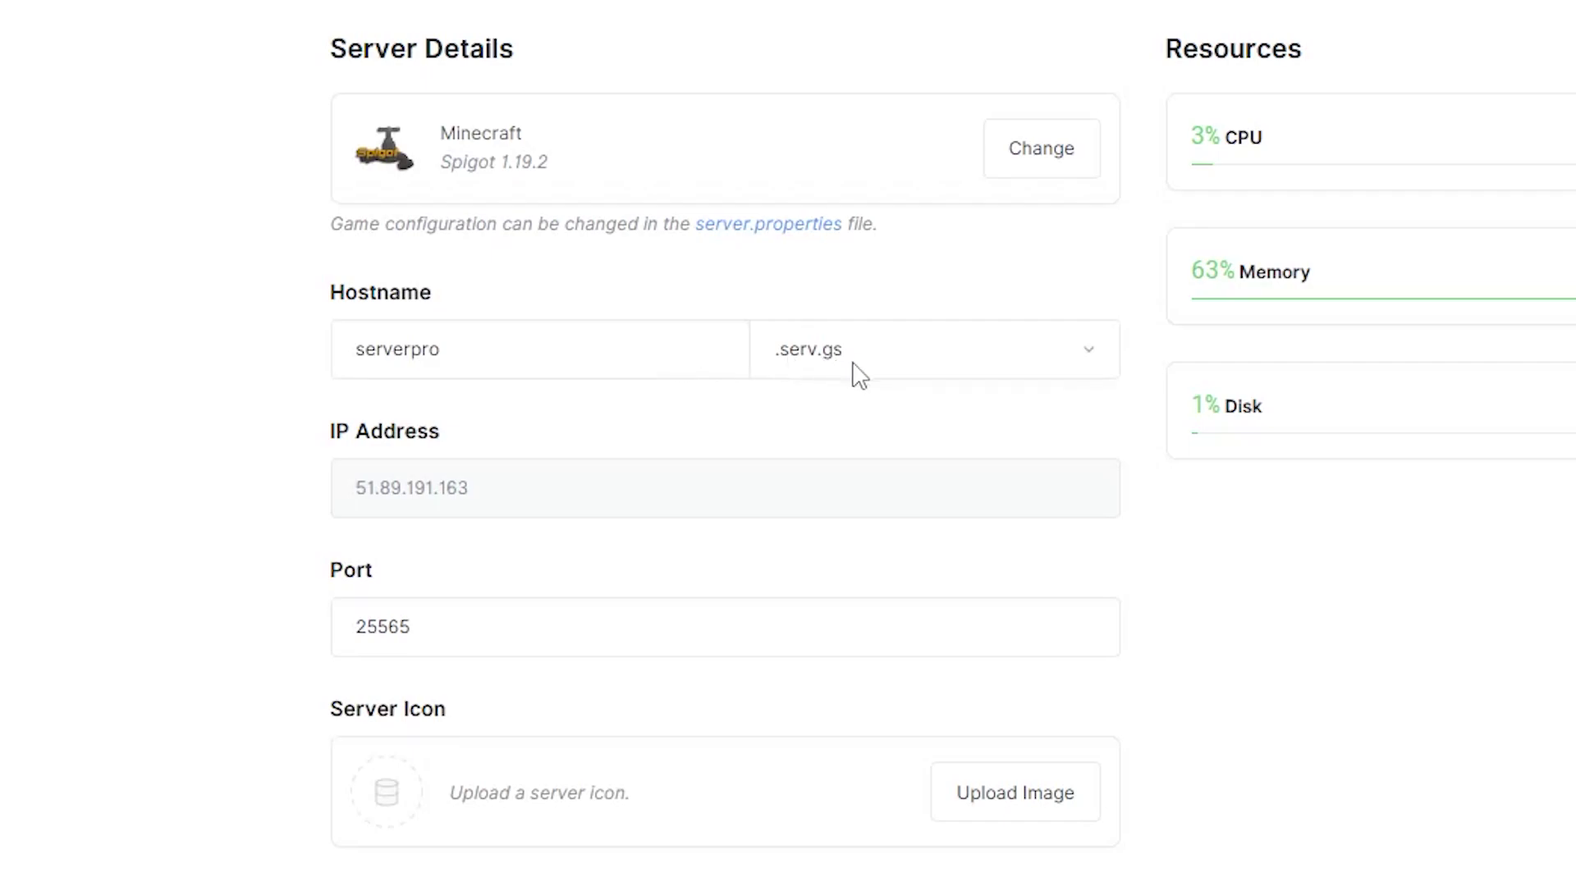
click(1080, 507)
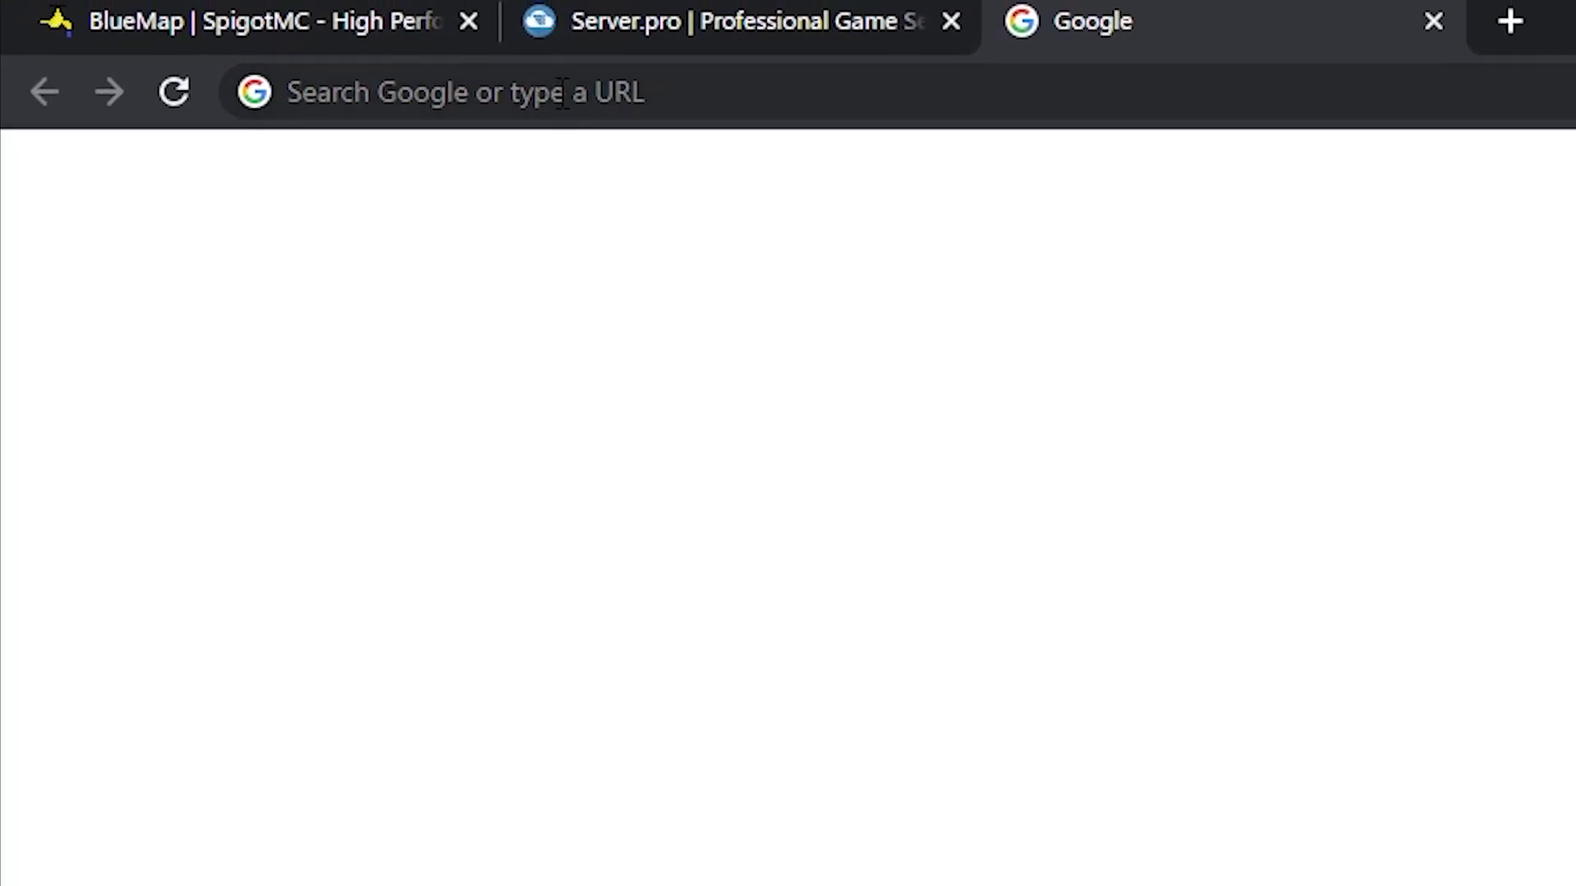
- Enter the server IP 51.89.191.163 with port :8100 in a new tab's address bar
click(185, 13)
key(ctrl+v)
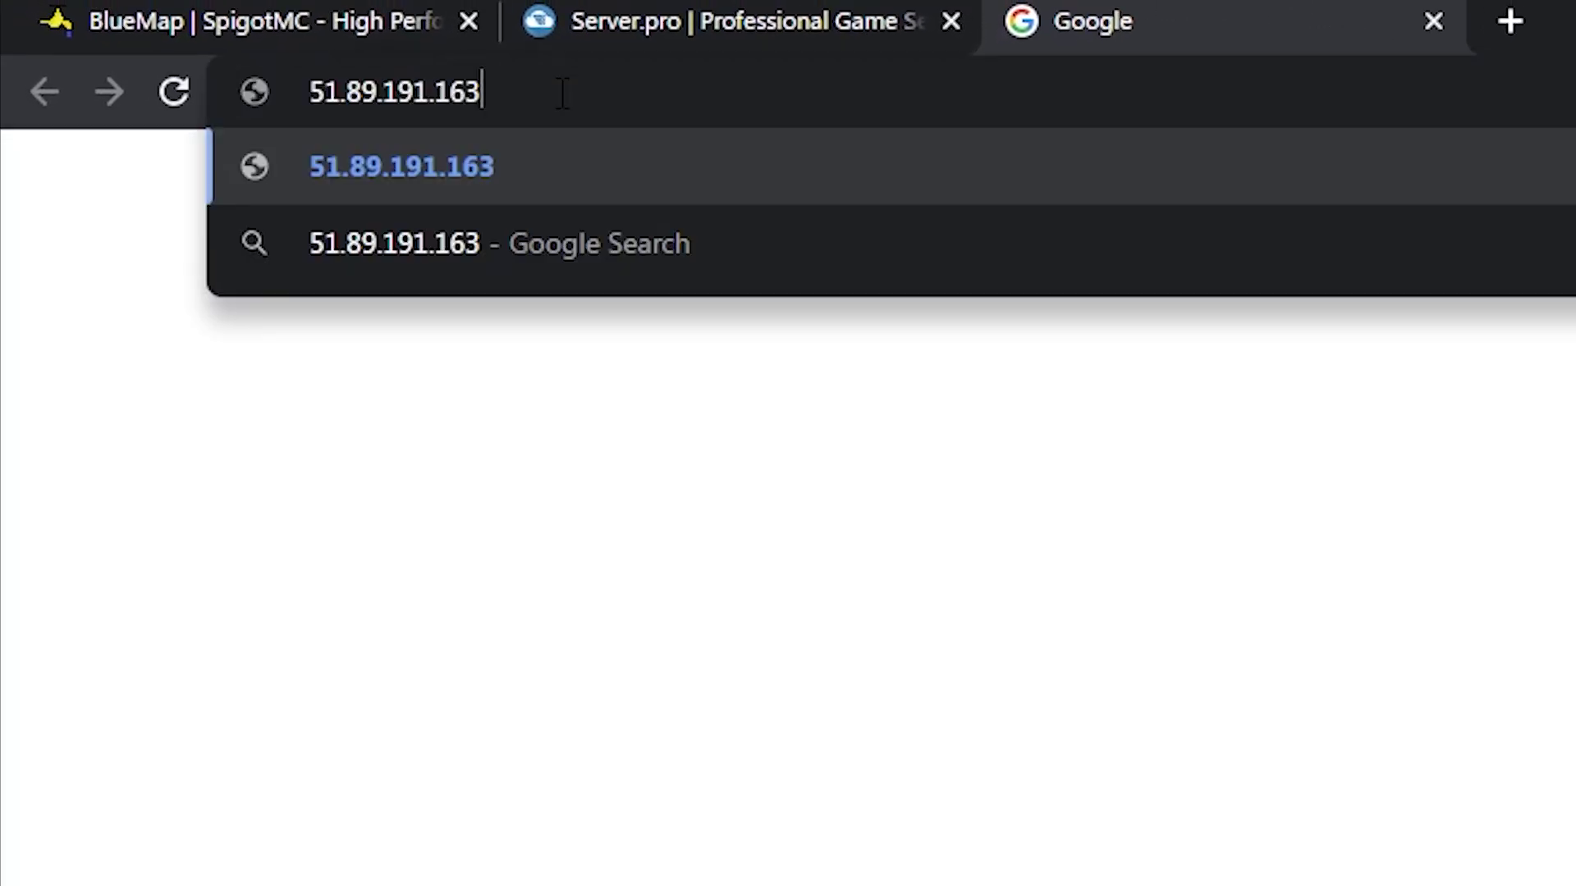
text(:)
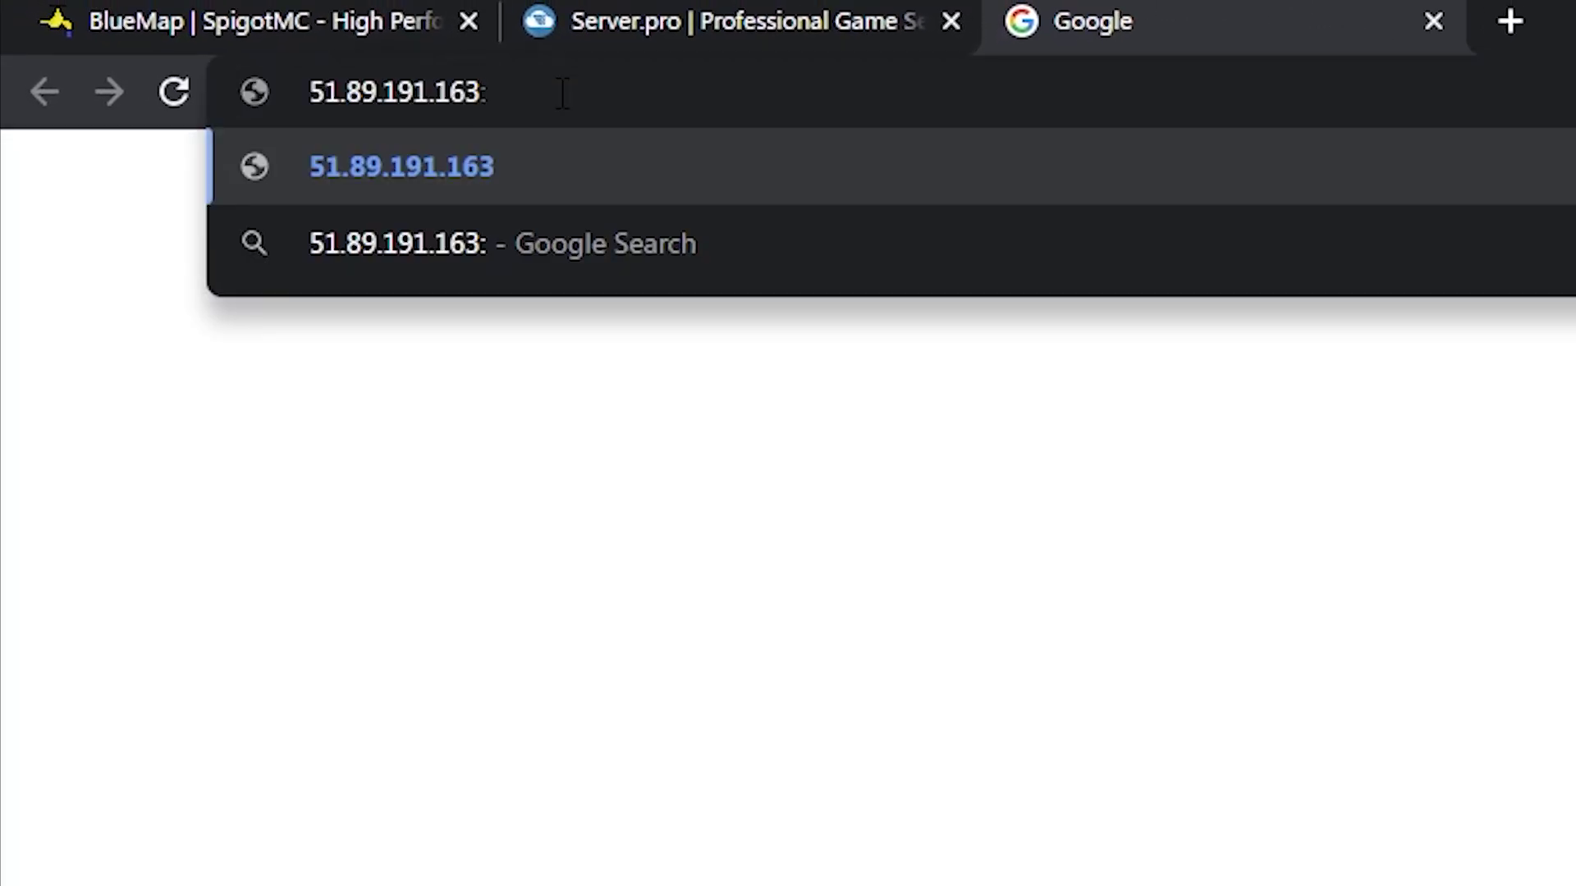
text(810)
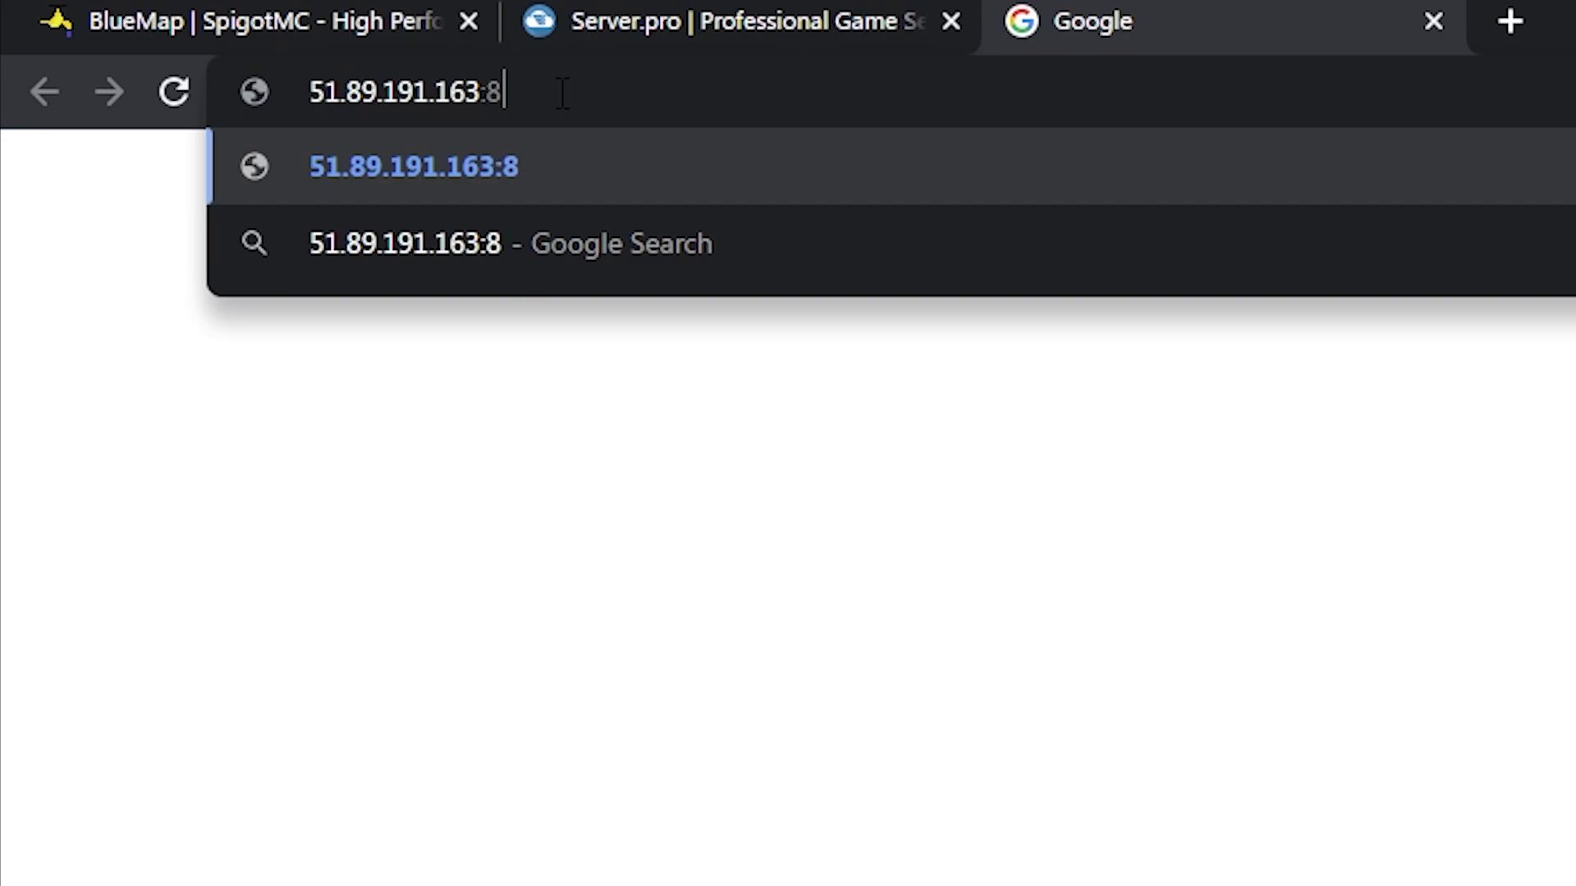
text(0)
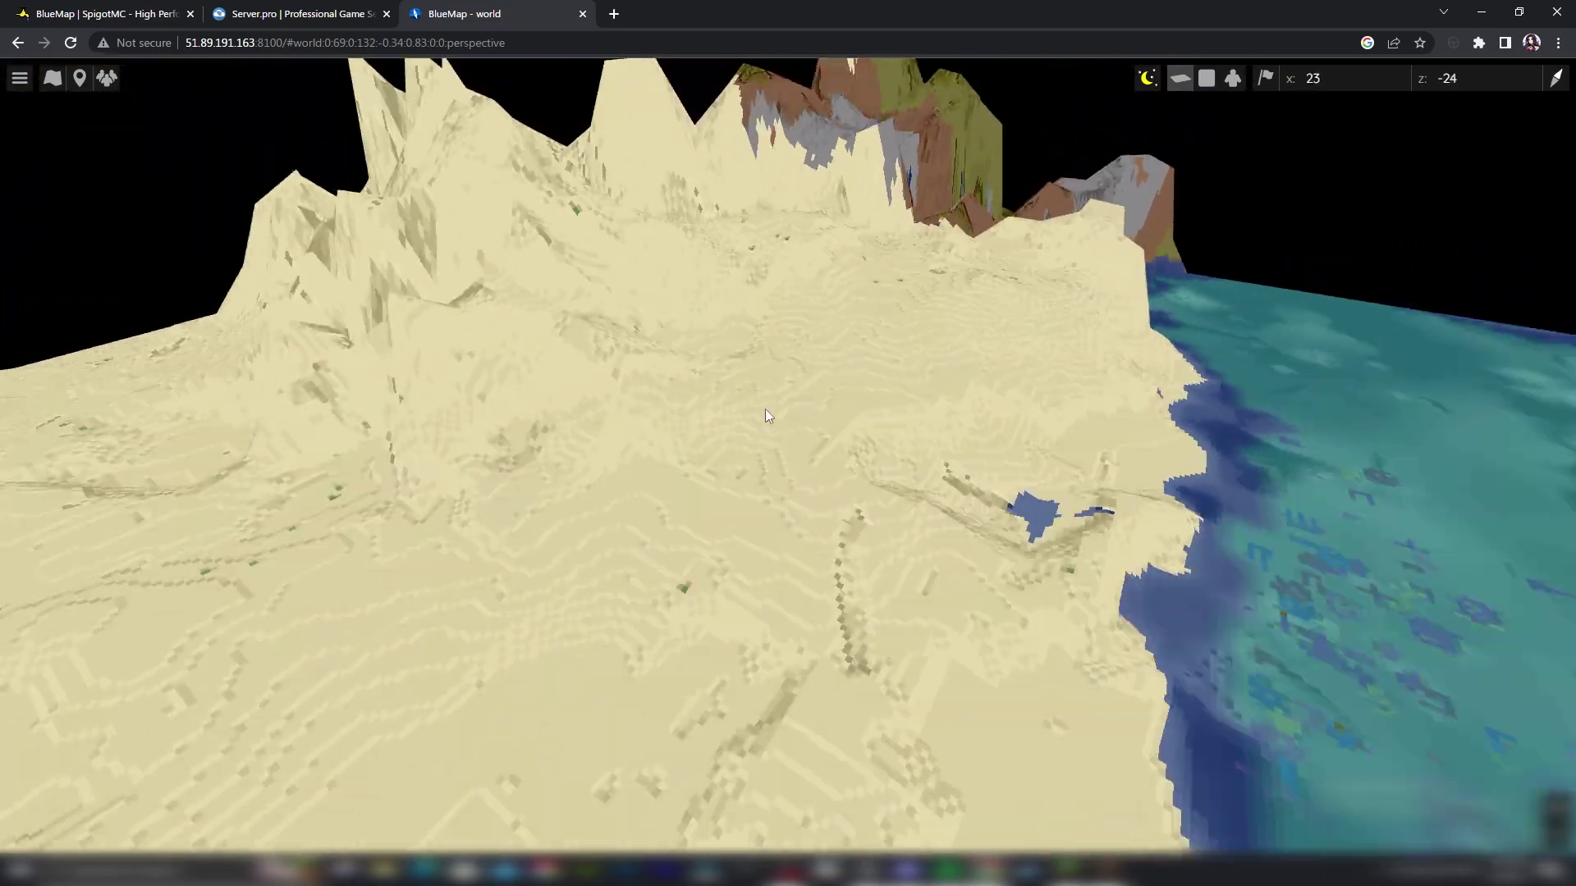
- Zoom into the desert terrain on the loaded BlueMap 3D map
scroll(765, 417, up, 5)
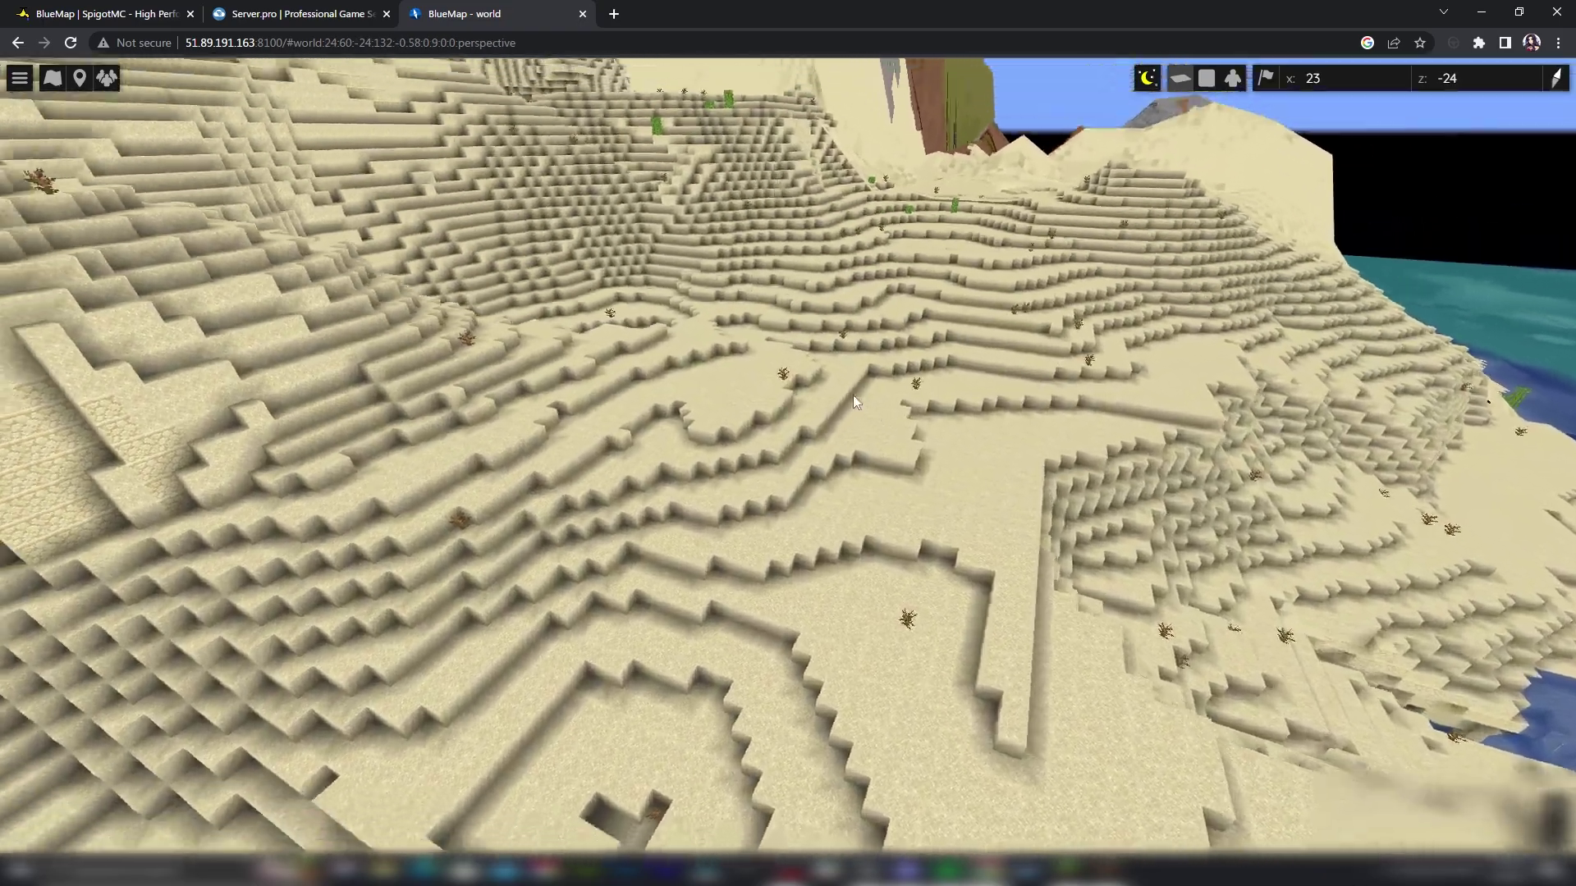